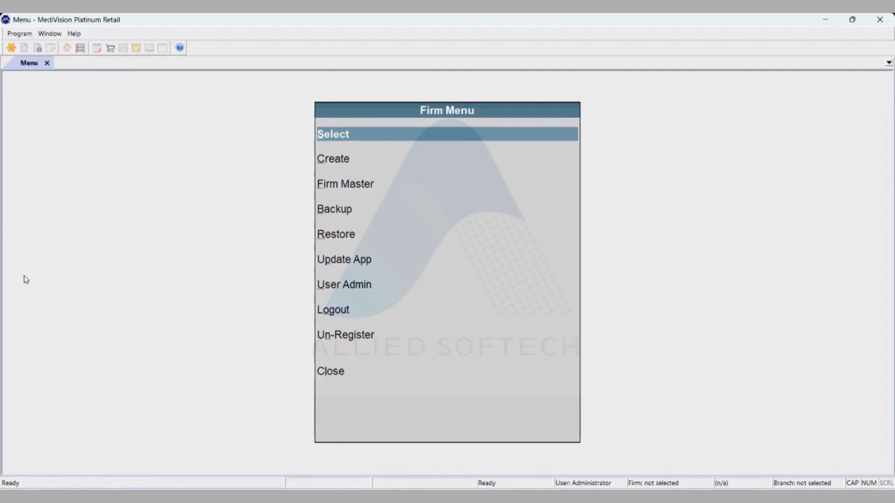
- Run a Full backup of ALLIED MEDICAL .GENERAL STORES to D:\mvrp_backup\ and acknowledge its completion
{"action": "key", "text": "Down"}
{"action": "key", "text": "Down"}
{"action": "key", "text": "Down"}
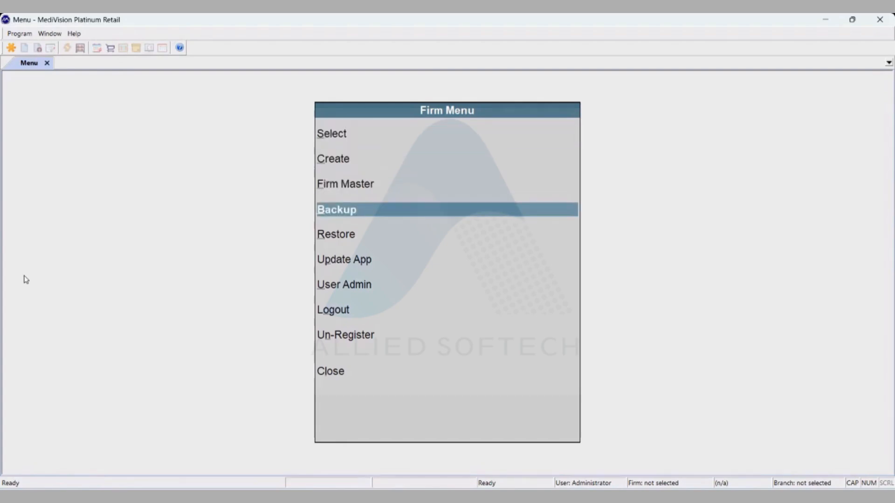
{"action": "key", "text": "Return"}
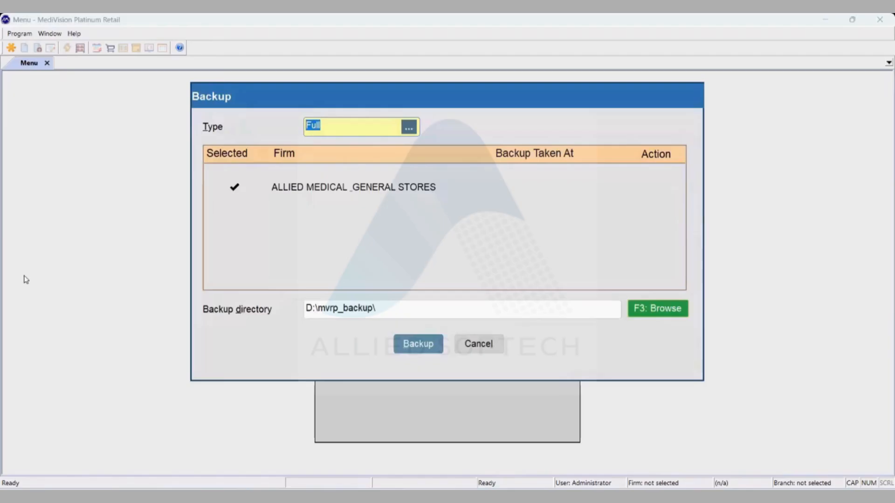
{"action": "key", "text": "Return"}
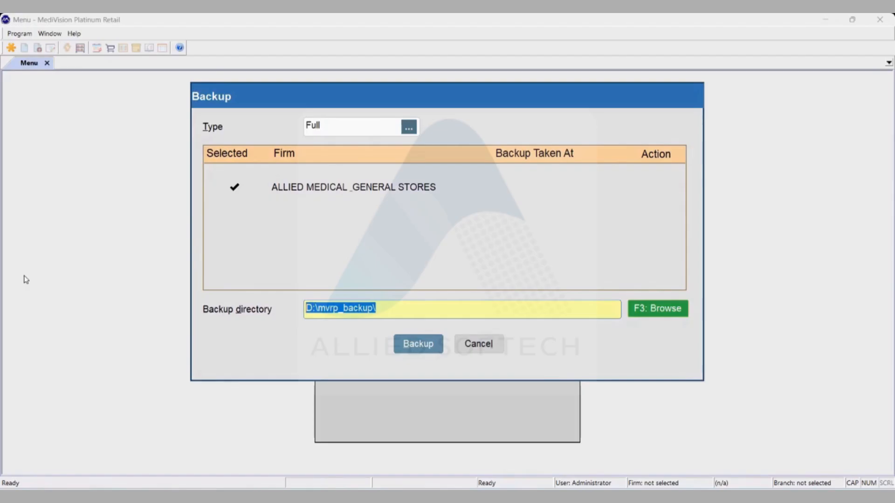
{"action": "key", "text": "Tab"}
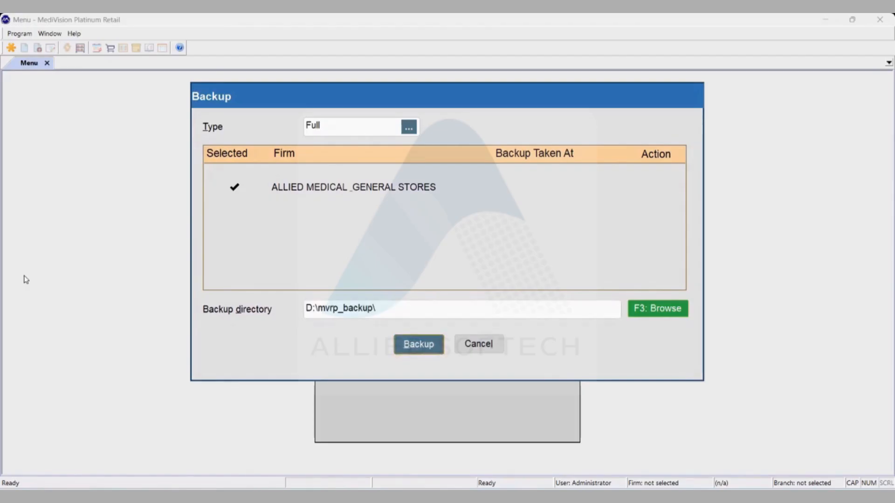
{"action": "key", "text": "Return"}
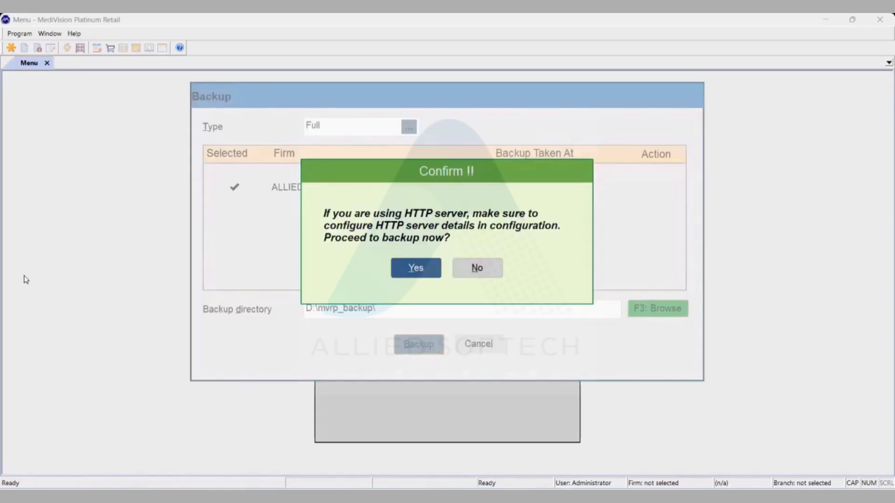
{"action": "key", "text": "Return"}
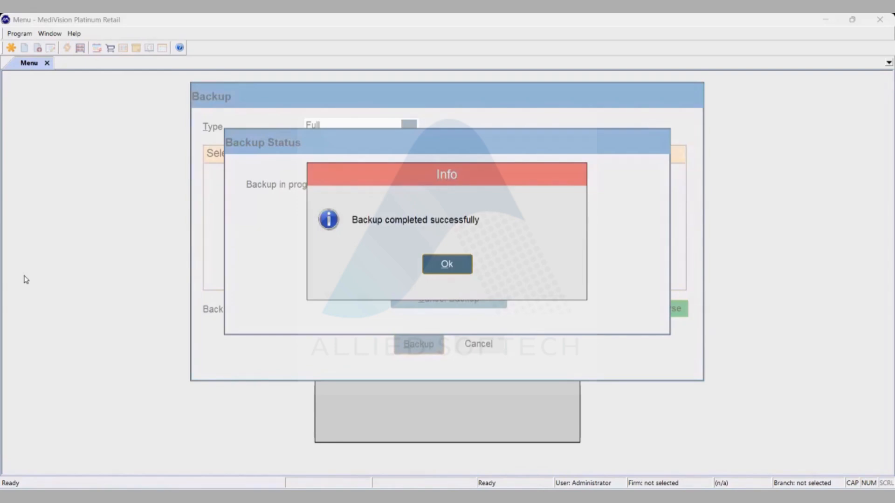
{"action": "key", "text": "Return"}
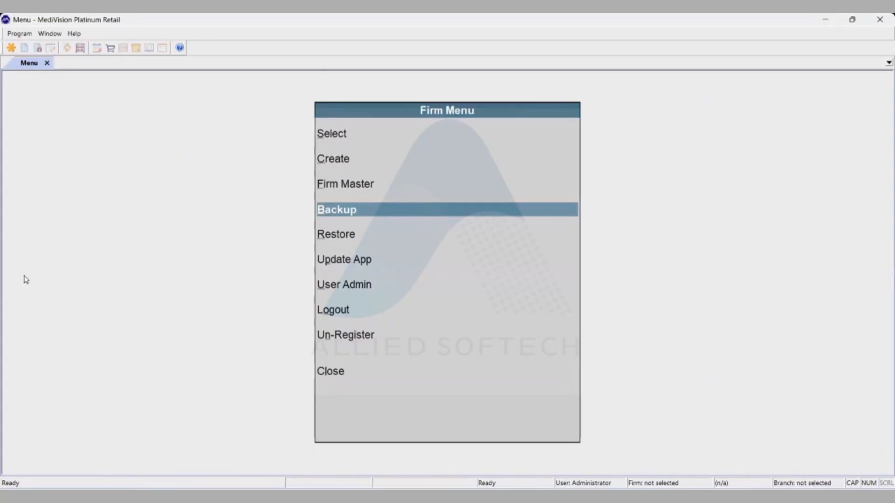
- Un-register the licence key from this device with Yes, then close MediVision from the success message
{"action": "key", "text": "Down"}
{"action": "key", "text": "Down"}
{"action": "key", "text": "Down"}
{"action": "key", "text": "Down"}
{"action": "key", "text": "Down"}
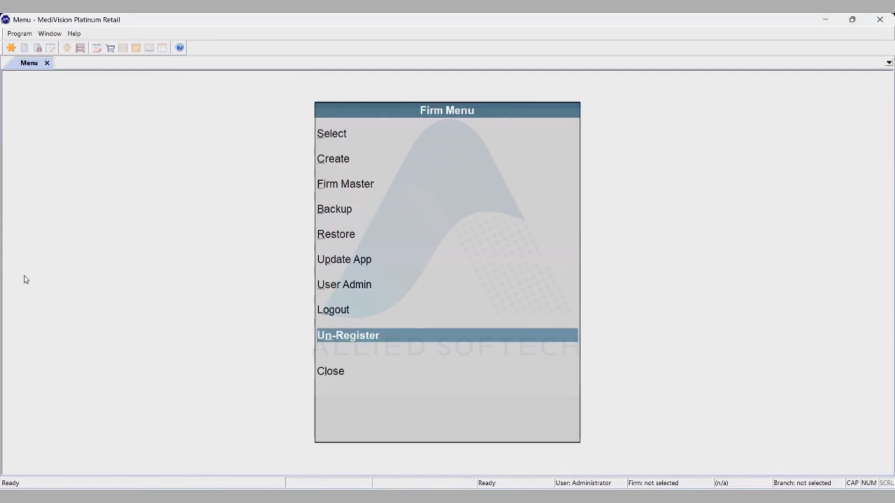
{"action": "key", "text": "Return"}
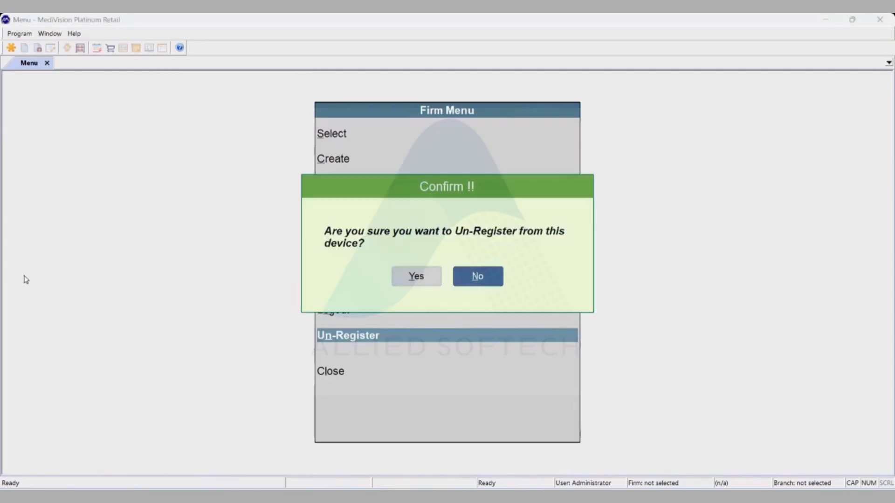
{"action": "key", "text": "Left"}
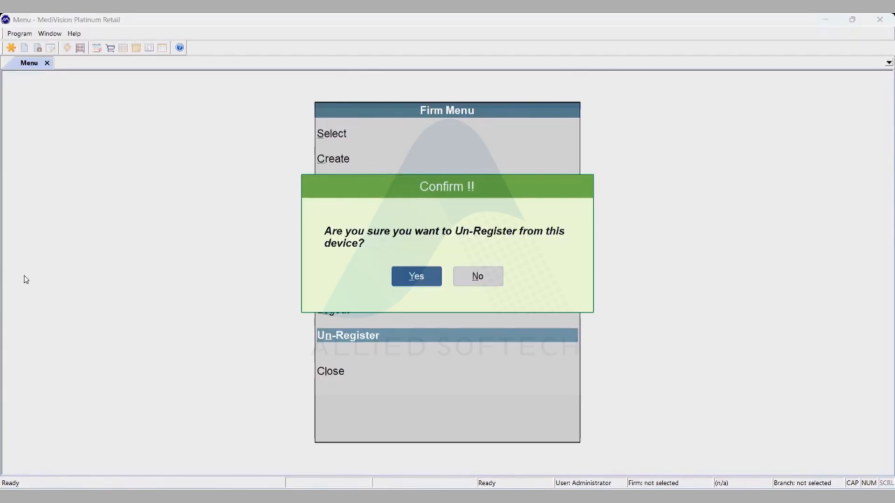
{"action": "key", "text": "Return"}
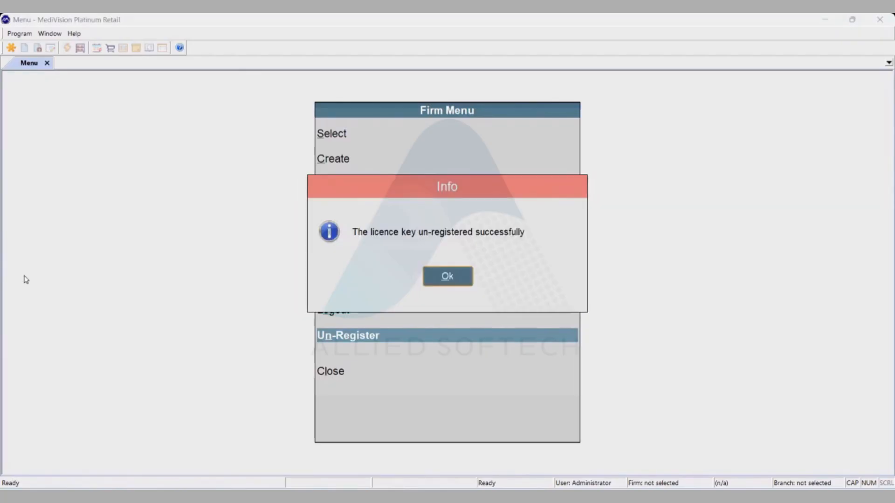
{"action": "key", "text": "Return"}
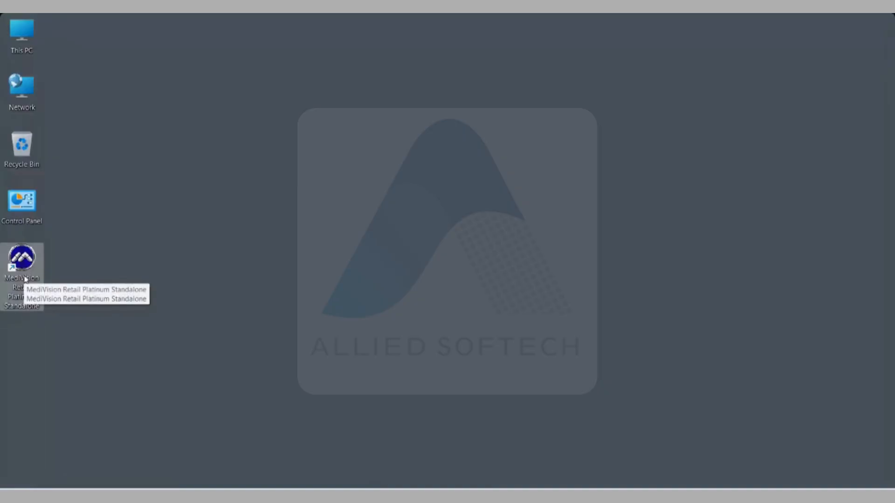
{"action": "double_click", "coordinate": [29, 45]}
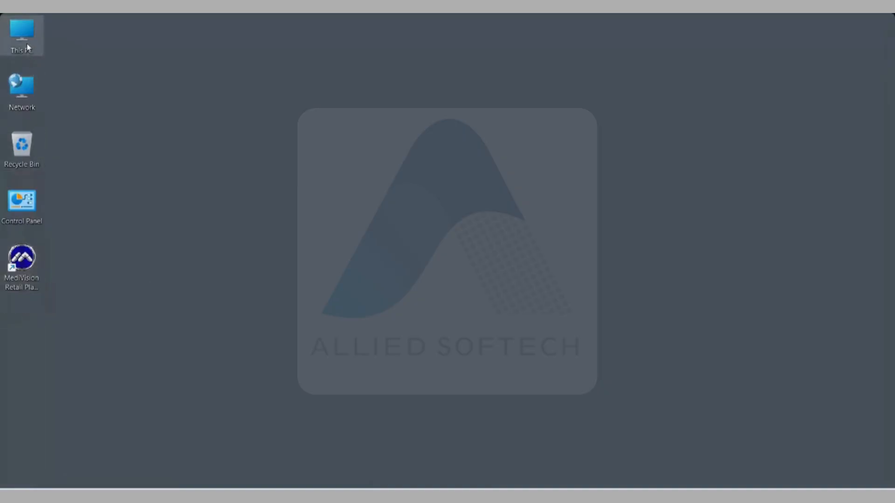
{"action": "double_click", "coordinate": [299, 128]}
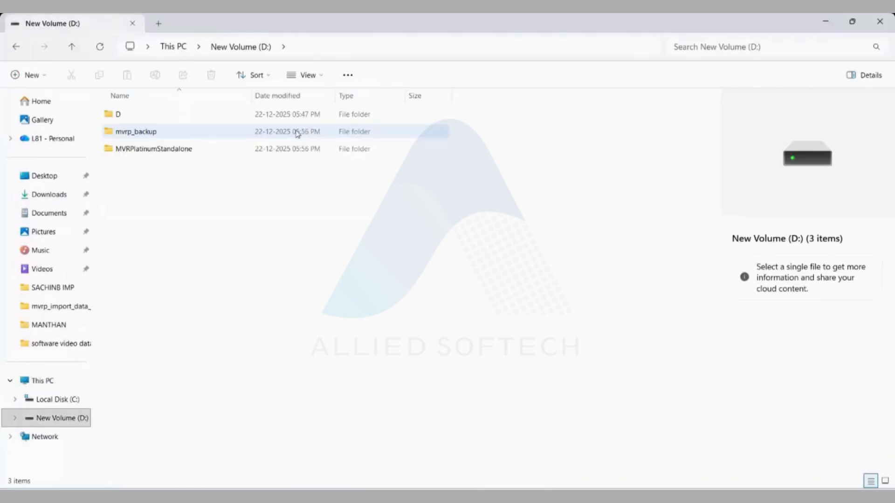
{"action": "double_click", "coordinate": [141, 133]}
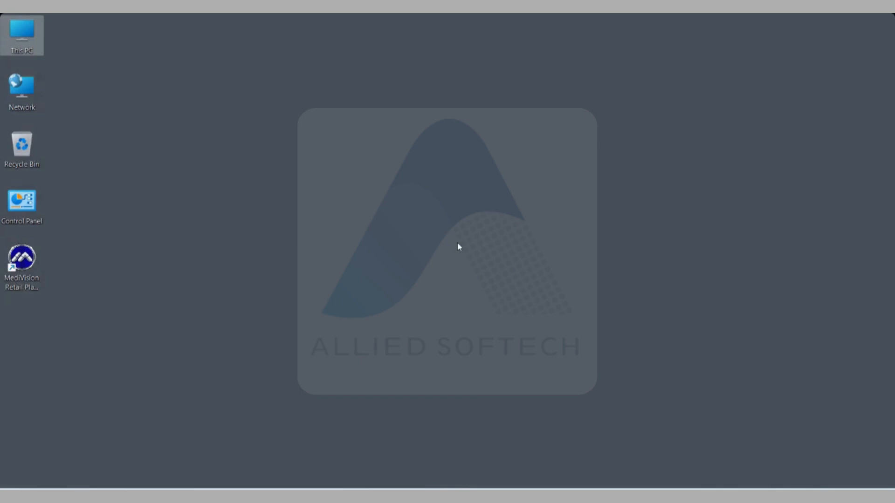
{"action": "key", "text": "super"}
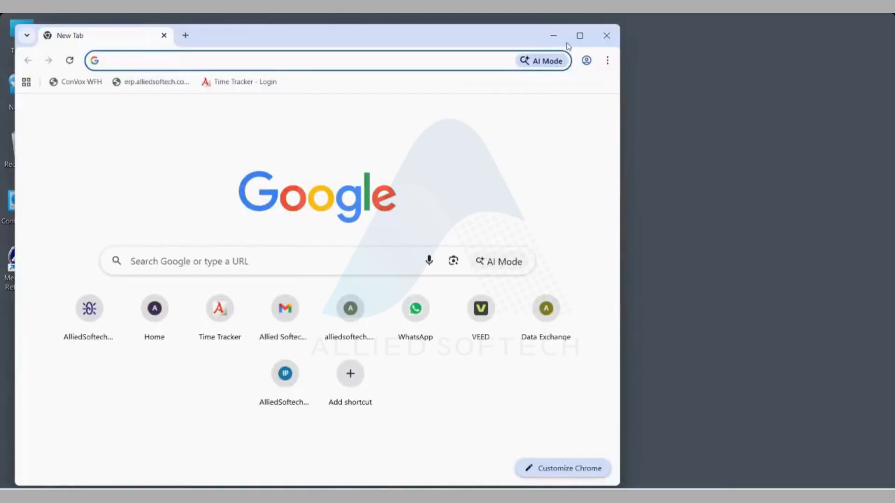
- Open platinum.alliedsoftech.com in Chrome
{"action": "left_click", "coordinate": [579, 38]}
{"action": "type", "text": "PLATinum.alliedsoftech.com"}
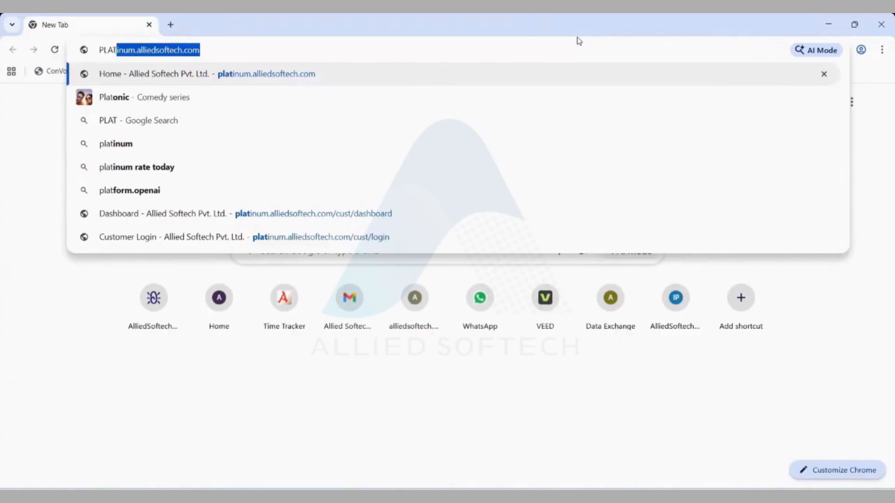
{"action": "key", "text": "Return"}
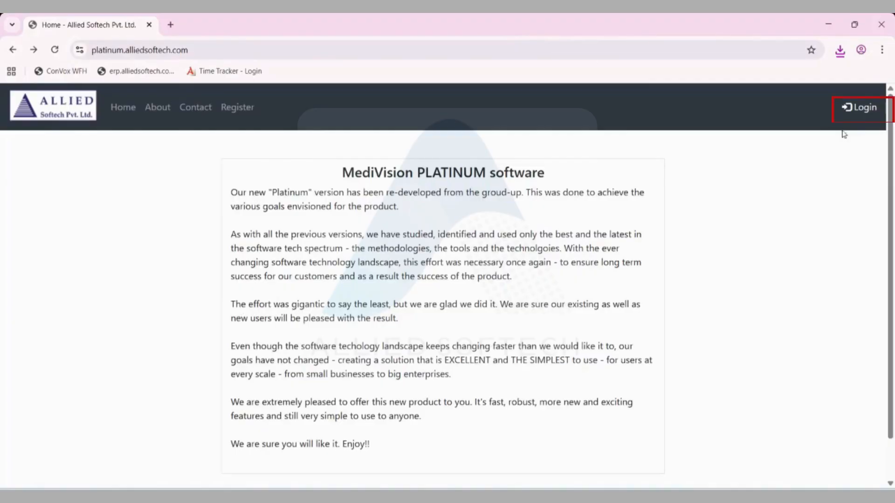
- Log in to the customer portal with the account user name and password
{"action": "left_click", "coordinate": [863, 112]}
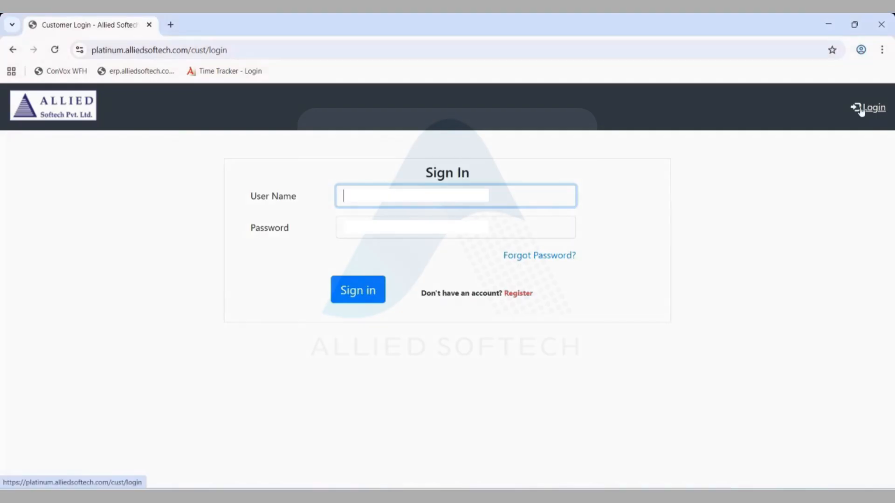
{"action": "type", "text": "all"}
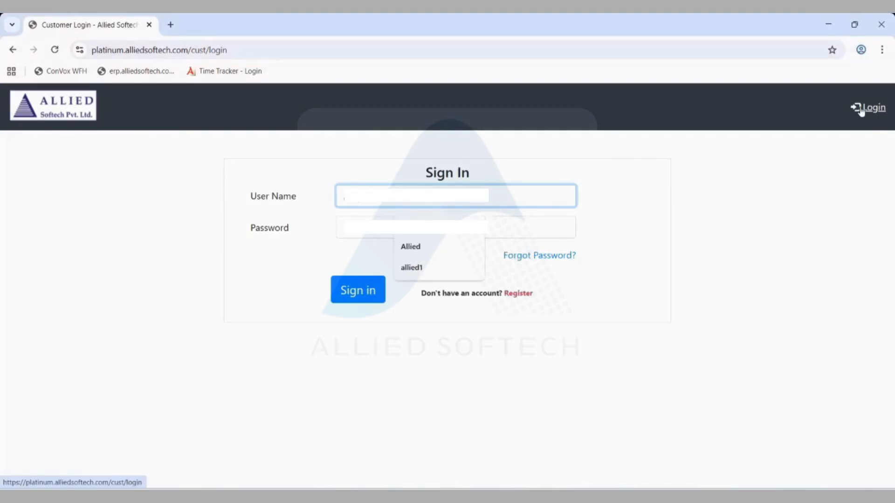
{"action": "key", "text": "Tab"}
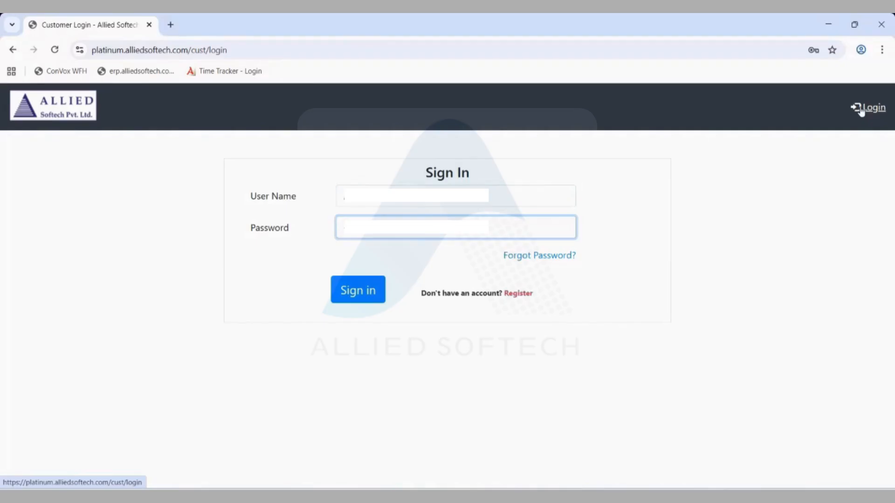
{"action": "key", "text": "Return"}
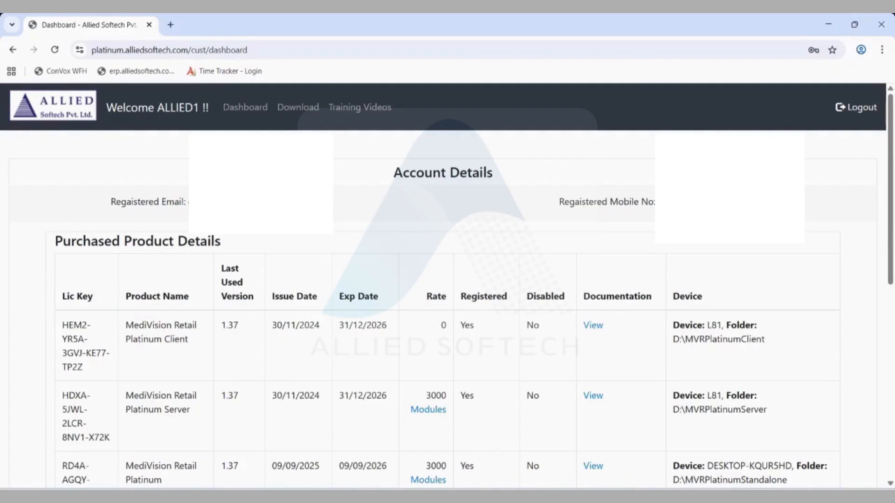
{"action": "scroll", "coordinate": [86, 251], "scroll_direction": "down", "scroll_amount": 5}
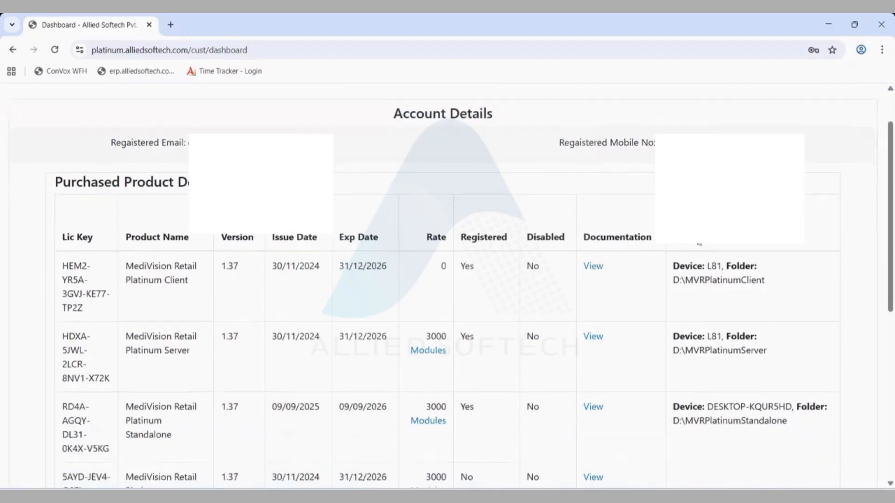
{"action": "scroll", "coordinate": [87, 252], "scroll_direction": "up", "scroll_amount": 5}
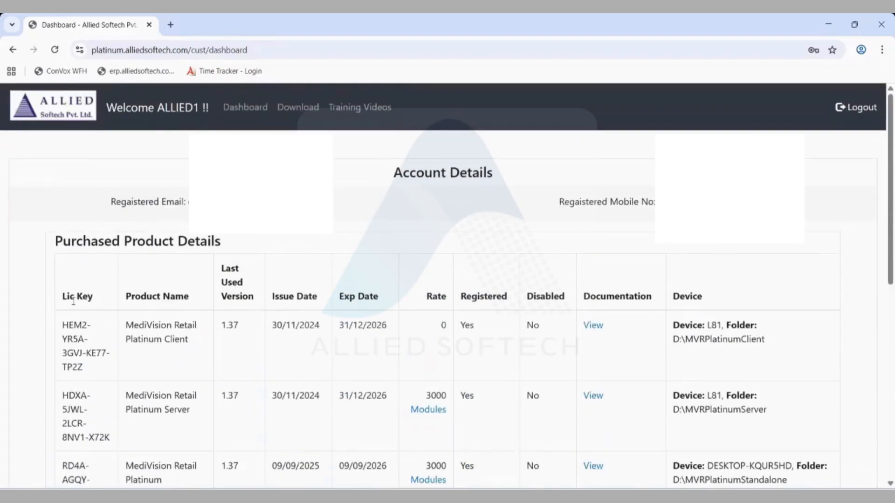
{"action": "scroll", "coordinate": [71, 313], "scroll_direction": "down", "scroll_amount": 5}
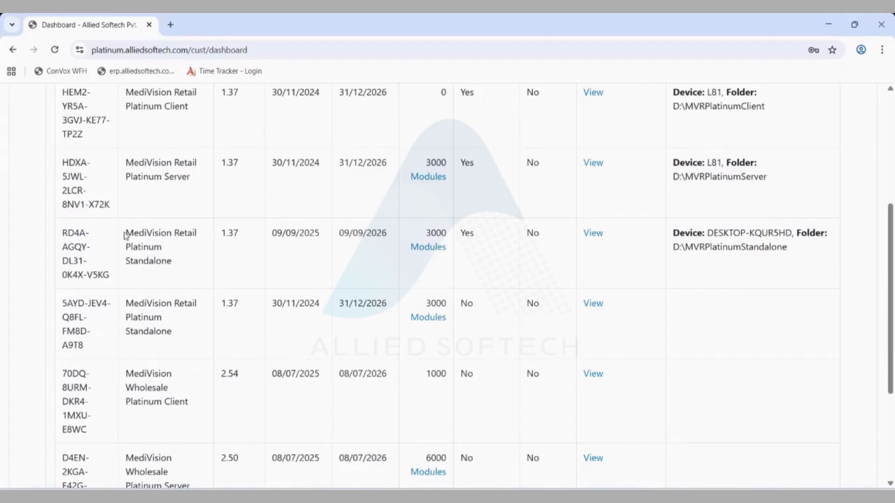
{"action": "scroll", "coordinate": [149, 250], "scroll_direction": "up", "scroll_amount": 1}
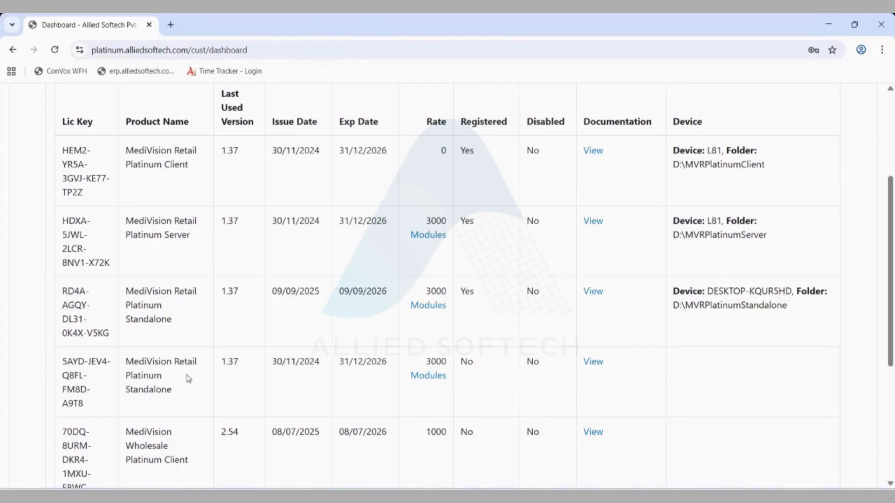
{"action": "scroll", "coordinate": [188, 379], "scroll_direction": "down", "scroll_amount": 5}
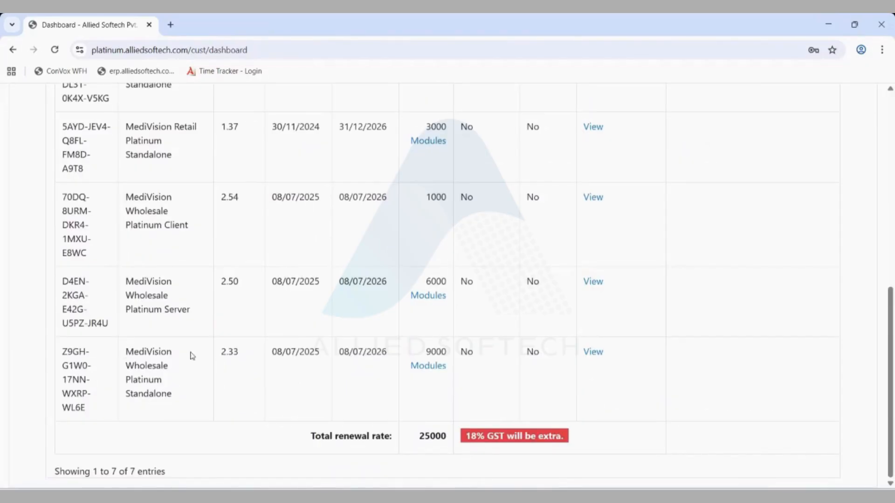
{"action": "scroll", "coordinate": [191, 356], "scroll_direction": "up", "scroll_amount": 10}
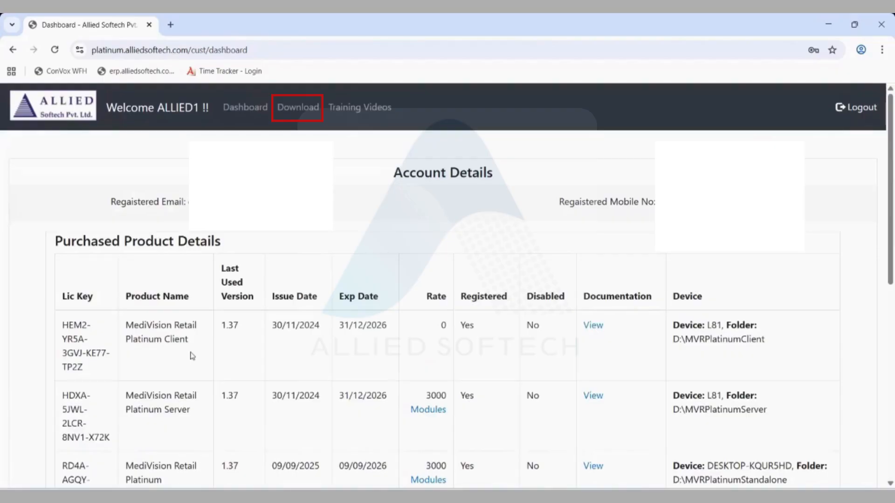
- On the Download Products page, choose MediVision Retail Platinum Standalone, version 1.37
{"action": "left_click", "coordinate": [290, 113]}
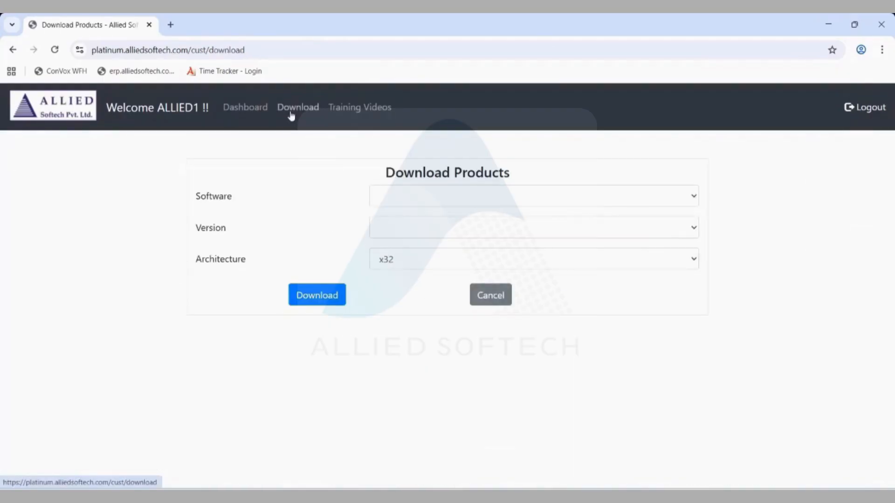
{"action": "left_click", "coordinate": [692, 201]}
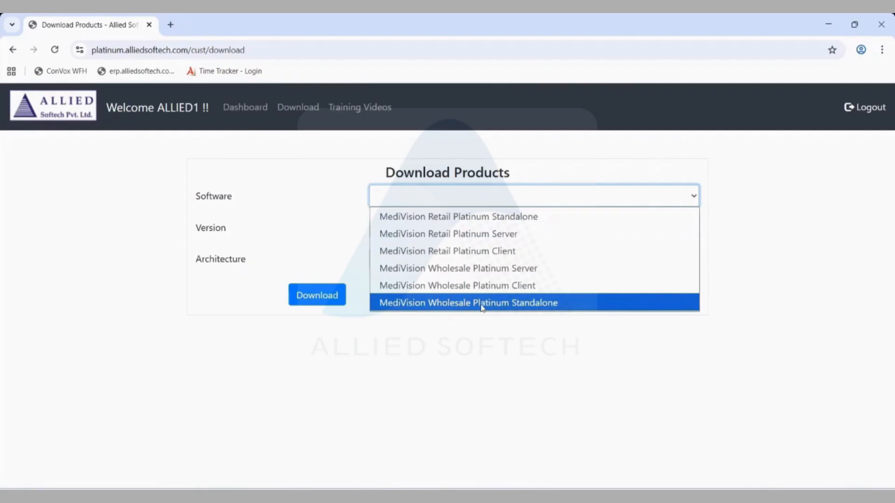
{"action": "left_click", "coordinate": [533, 220]}
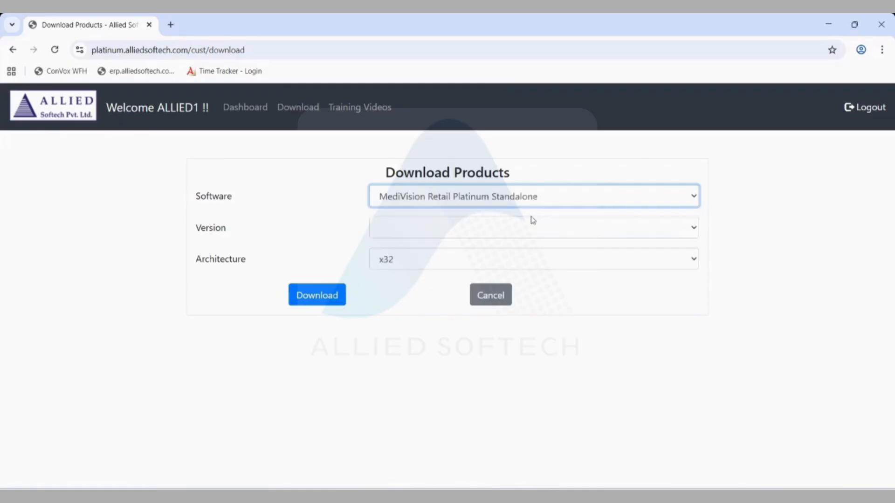
{"action": "left_click", "coordinate": [689, 233]}
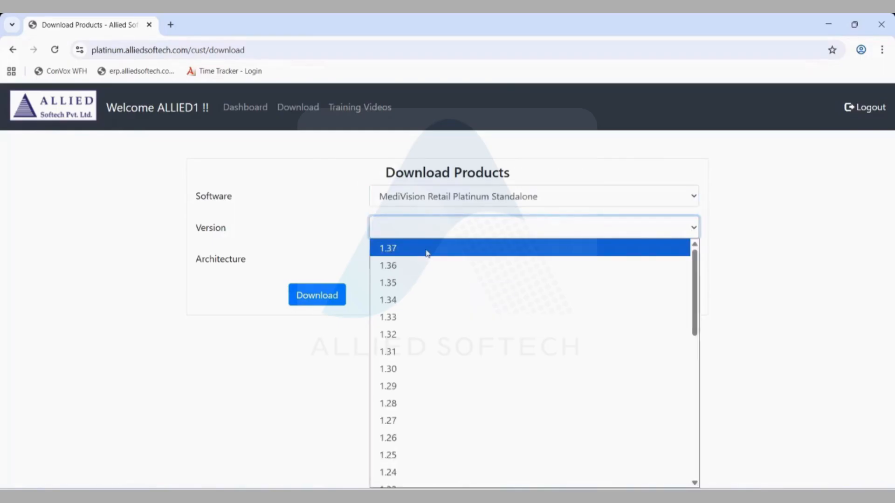
{"action": "left_click", "coordinate": [426, 252]}
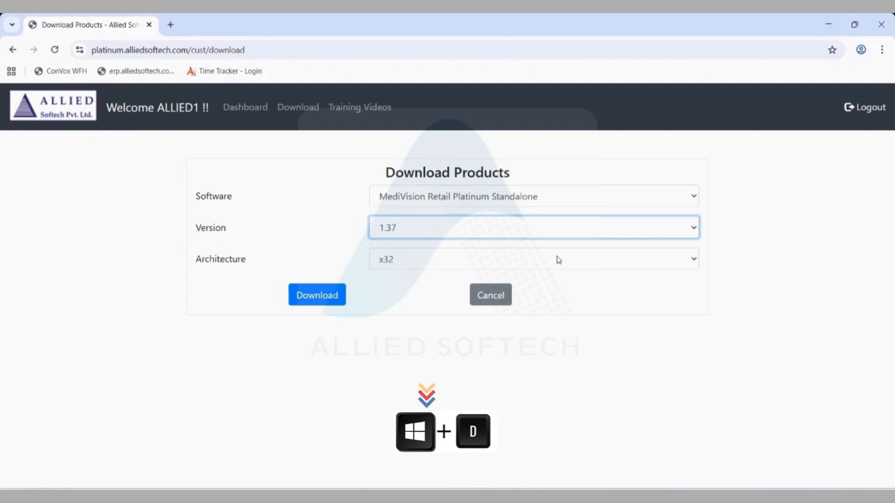
- Show the desktop and view This PC's Properties to confirm a 64-bit system
{"action": "key", "text": "super+d"}
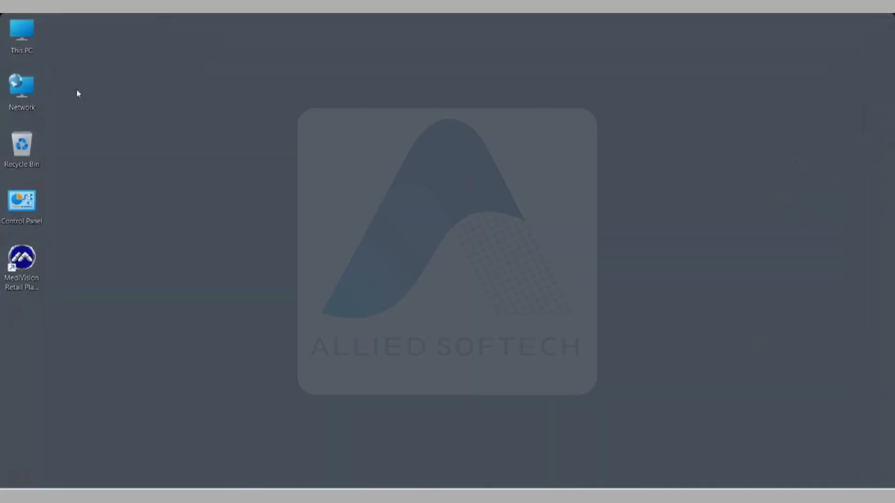
{"action": "right_click", "coordinate": [23, 42]}
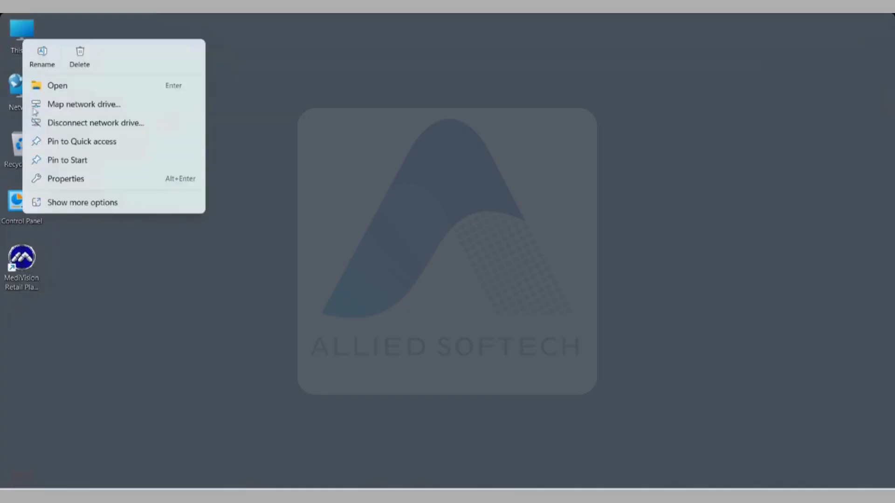
{"action": "left_click", "coordinate": [70, 181]}
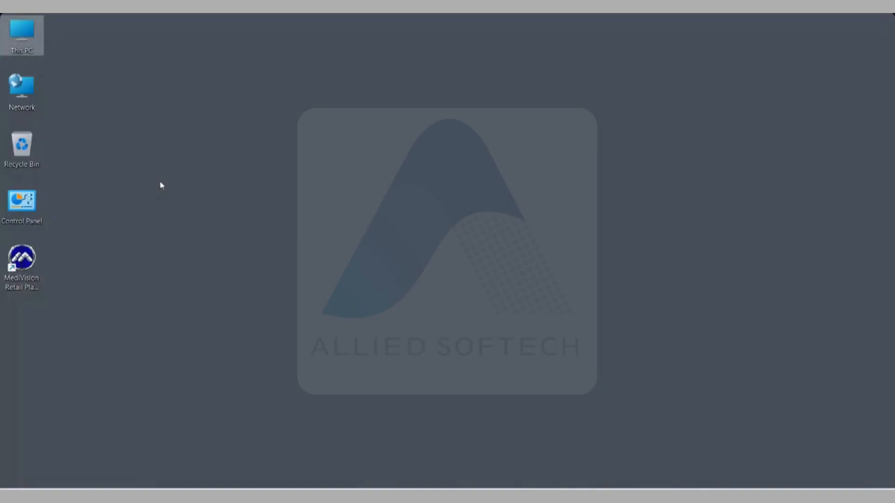
- Switch the architecture to x64 and download the Standalone setup package
{"action": "mouse_move", "coordinate": [559, 479]}
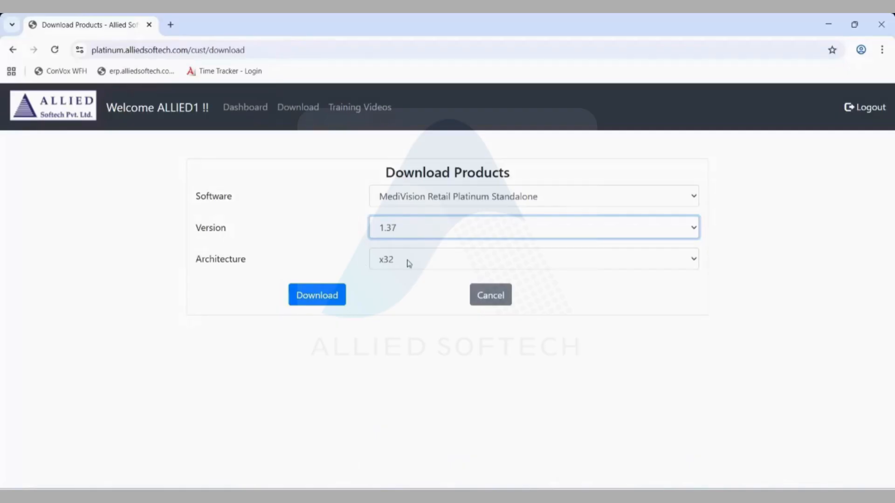
{"action": "left_click", "coordinate": [409, 263]}
{"action": "left_click", "coordinate": [396, 303]}
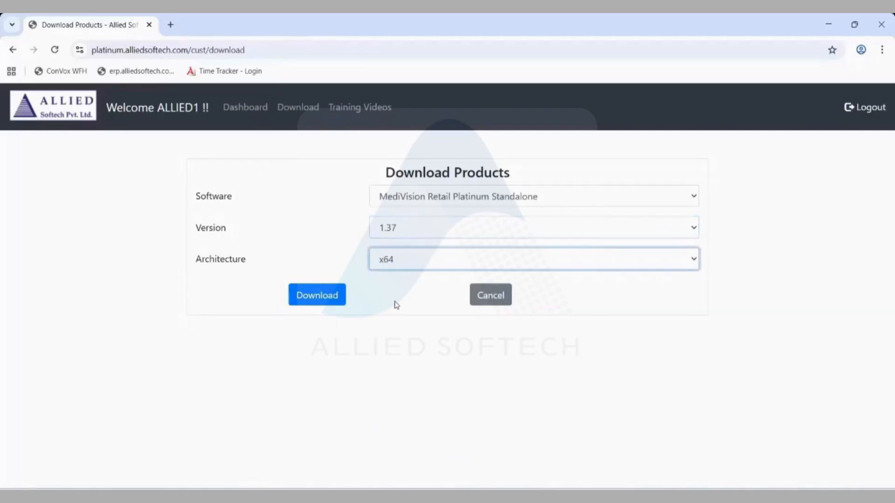
{"action": "left_click", "coordinate": [328, 307]}
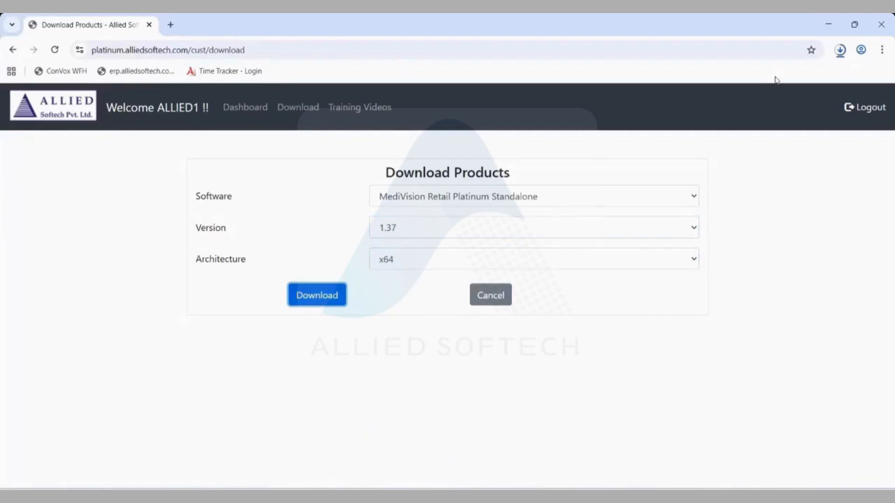
- Show the downloaded mvrp_setup_standalone_rp_x64.zip in its Downloads folder
{"action": "left_click", "coordinate": [839, 53]}
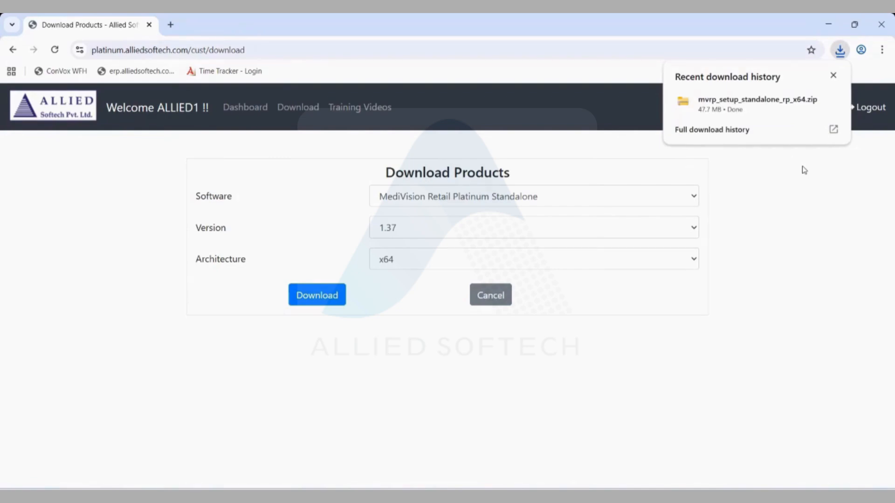
{"action": "mouse_move", "coordinate": [818, 107]}
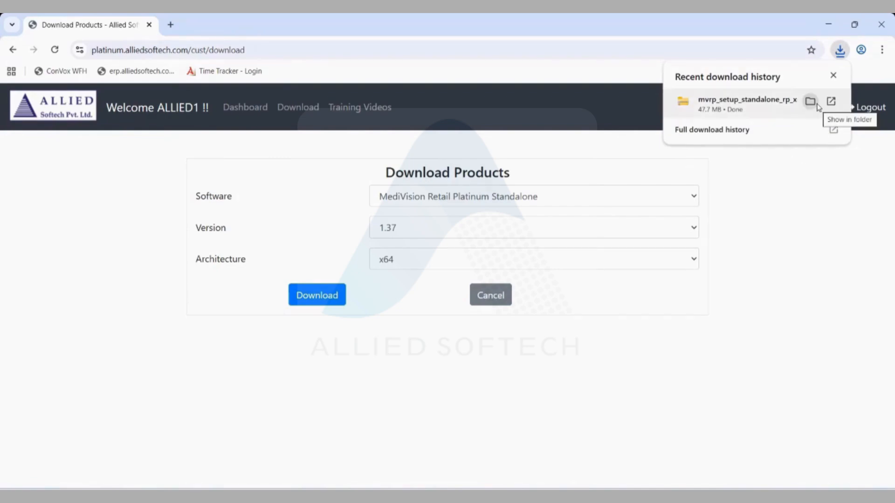
{"action": "left_click", "coordinate": [811, 101]}
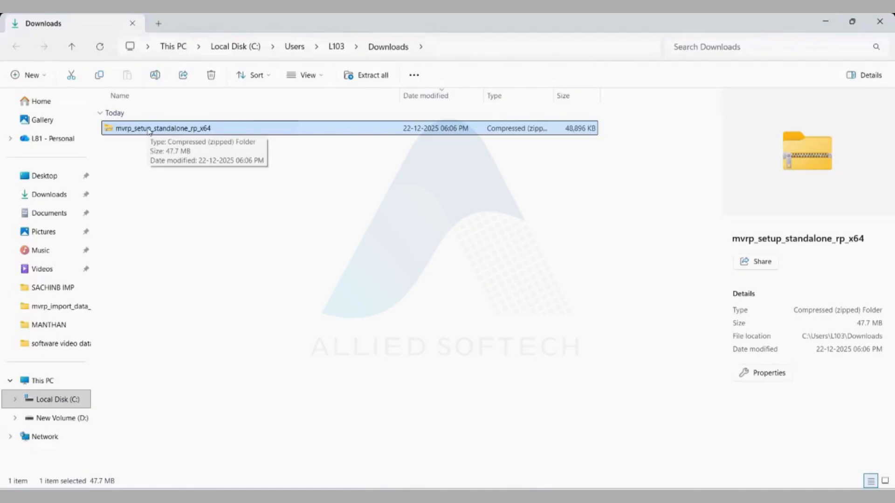
- Extract the mvrp_setup_standalone_rp_x64 zip into its suggested destination folder
{"action": "right_click", "coordinate": [149, 131]}
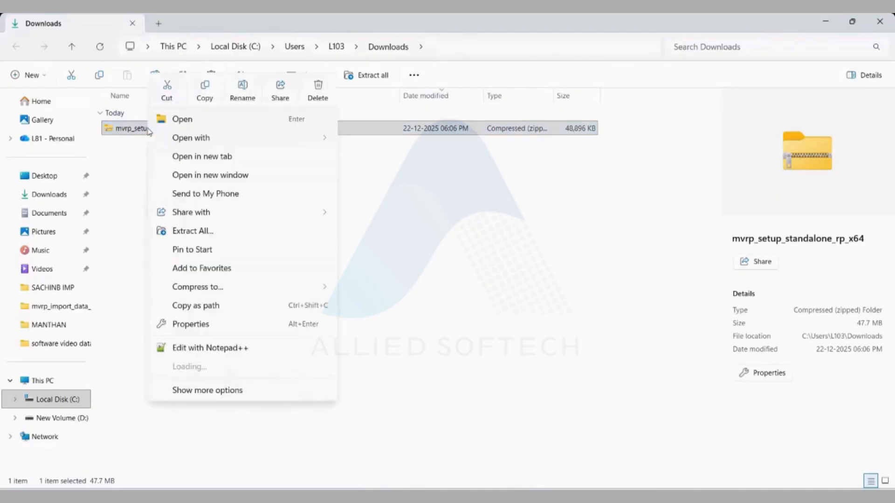
{"action": "left_click", "coordinate": [192, 231]}
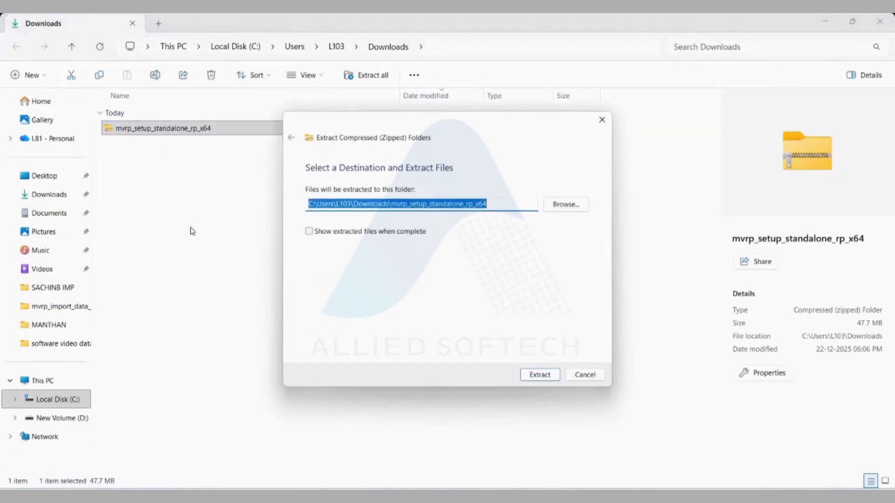
{"action": "left_click", "coordinate": [540, 376]}
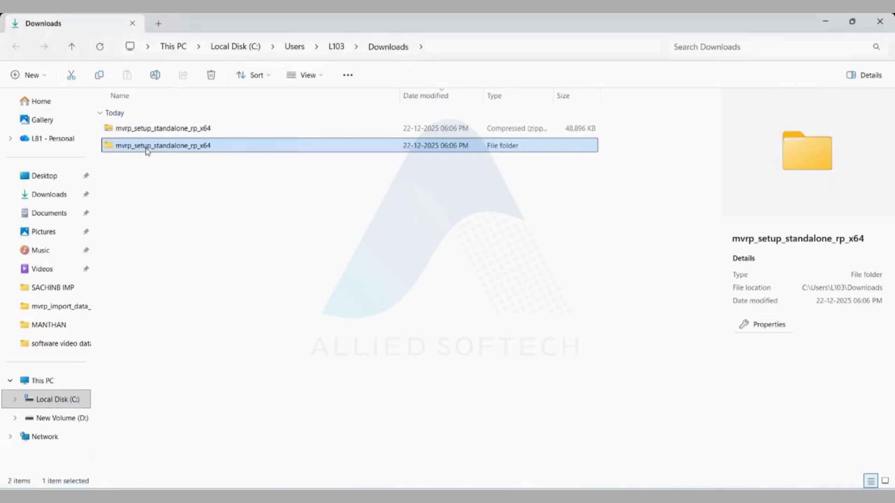
- Open the extracted folders and run SetupMVRPlatinumStandalone
{"action": "double_click", "coordinate": [148, 146]}
{"action": "double_click", "coordinate": [149, 128]}
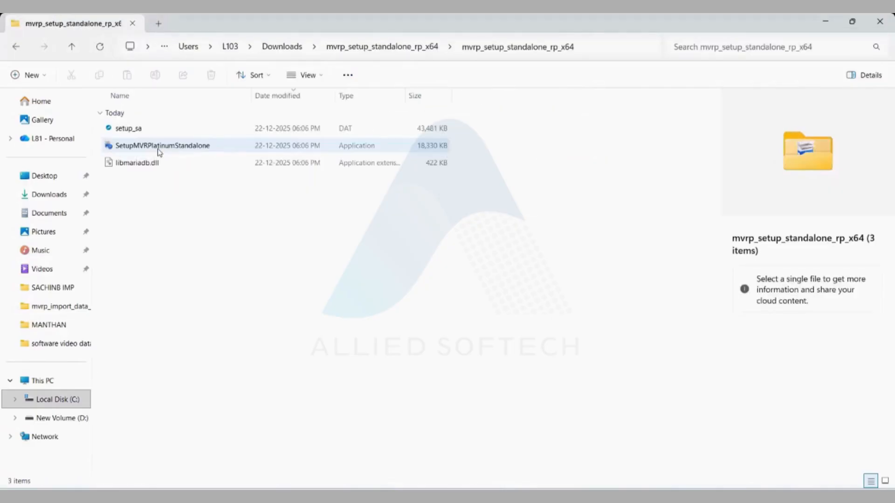
{"action": "double_click", "coordinate": [159, 149]}
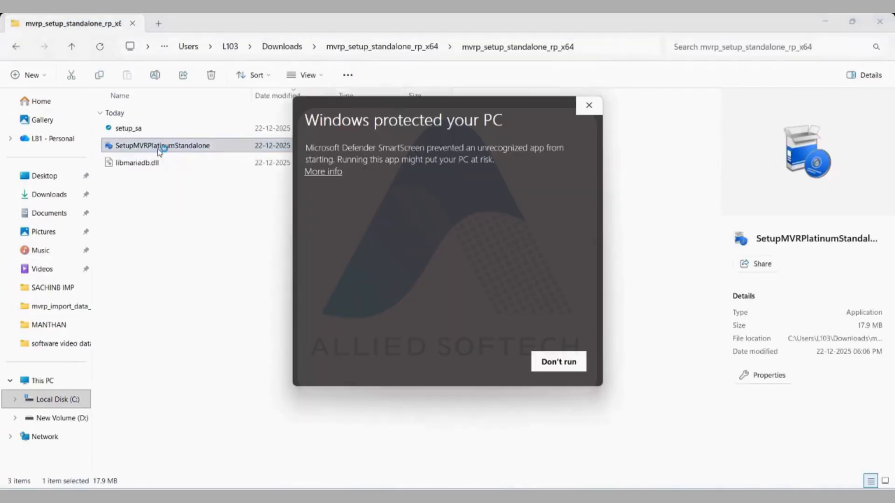
- Allow the installer past SmartScreen, pass the welcome page and accept the licence agreement
{"action": "left_click", "coordinate": [321, 174]}
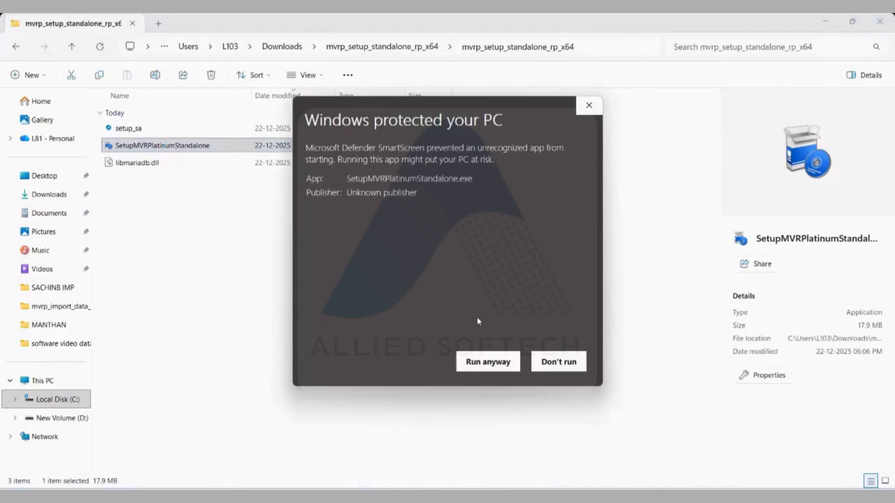
{"action": "left_click", "coordinate": [493, 367]}
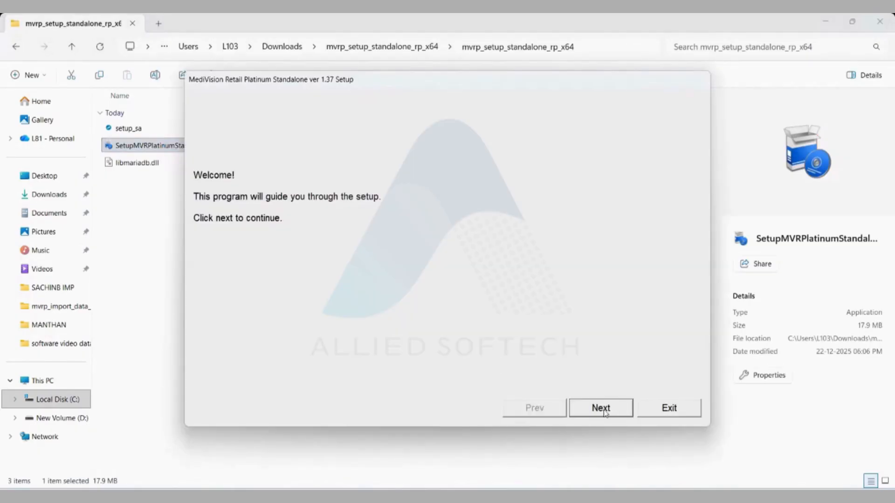
{"action": "left_click", "coordinate": [602, 410]}
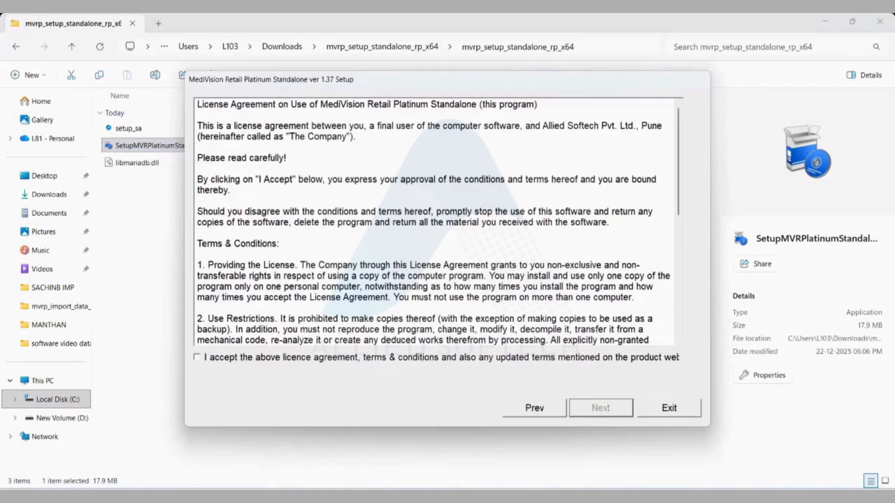
{"action": "left_click", "coordinate": [198, 357]}
{"action": "key", "text": "Return"}
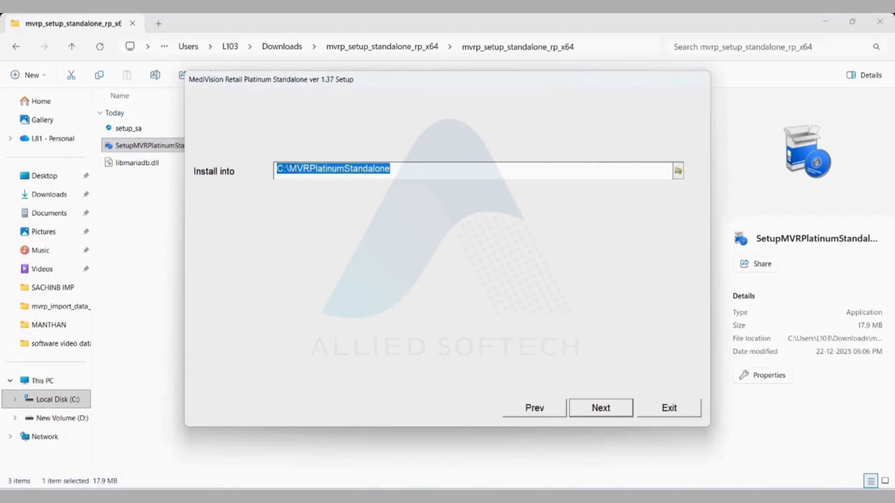
- Change the install folder to D:\MVRPlatinumStandalone and continue
{"action": "left_click", "coordinate": [278, 168]}
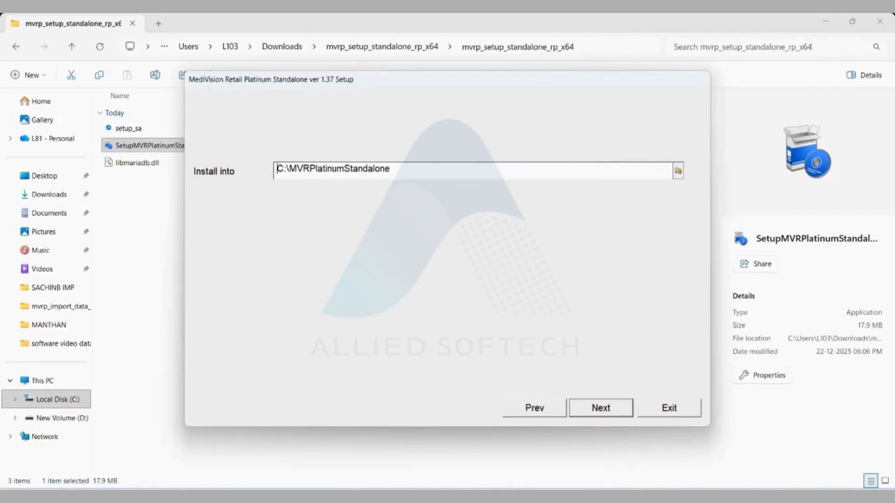
{"action": "key", "text": "Delete"}
{"action": "type", "text": "D"}
{"action": "key", "text": "Return"}
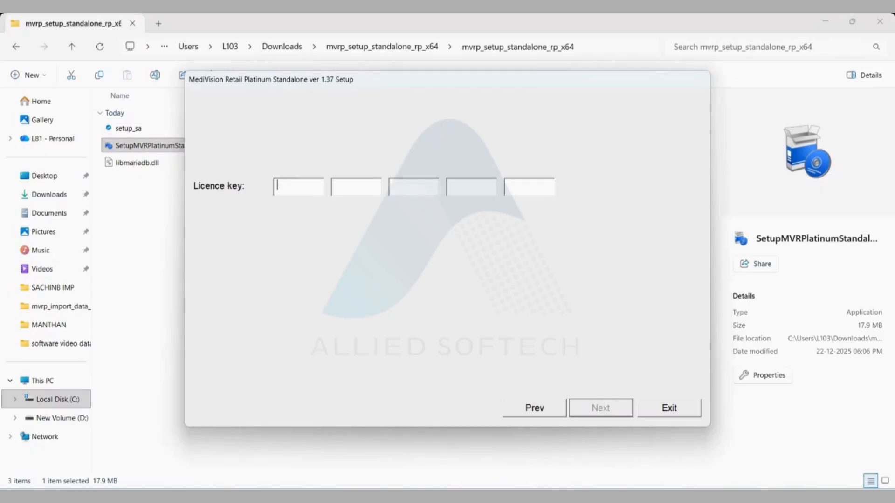
- Copy the unregistered Standalone licence key from the portal Dashboard
{"action": "key", "text": "alt+Tab"}
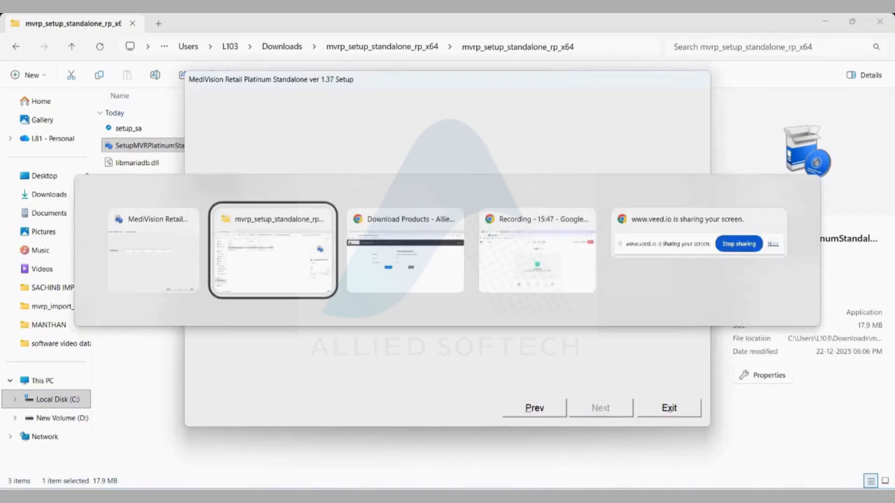
{"action": "left_click", "coordinate": [382, 282]}
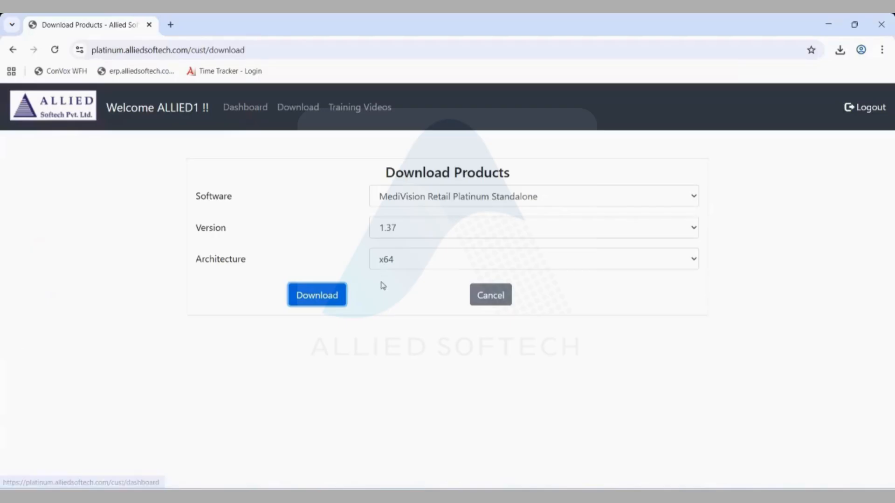
{"action": "left_click", "coordinate": [230, 111]}
{"action": "scroll", "coordinate": [120, 425], "scroll_direction": "down", "scroll_amount": 4}
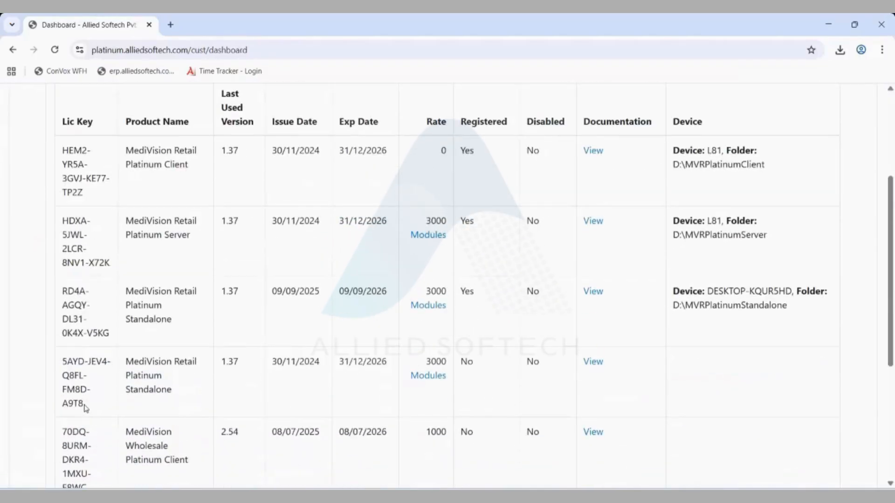
{"action": "left_click_drag", "start_coordinate": [85, 407], "coordinate": [65, 366]}
{"action": "right_click", "coordinate": [66, 366]}
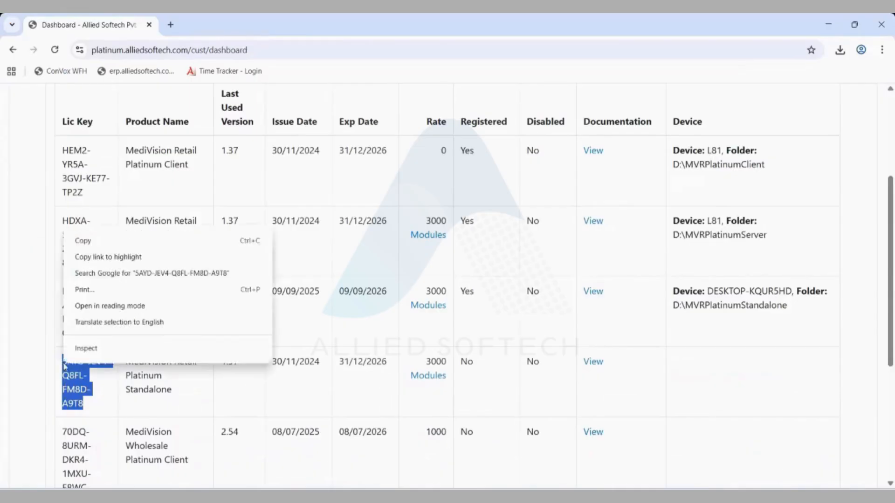
{"action": "left_click", "coordinate": [84, 241]}
- Paste the licence key into the setup, finish installing, and show the desktop
{"action": "key", "text": "alt+Tab"}
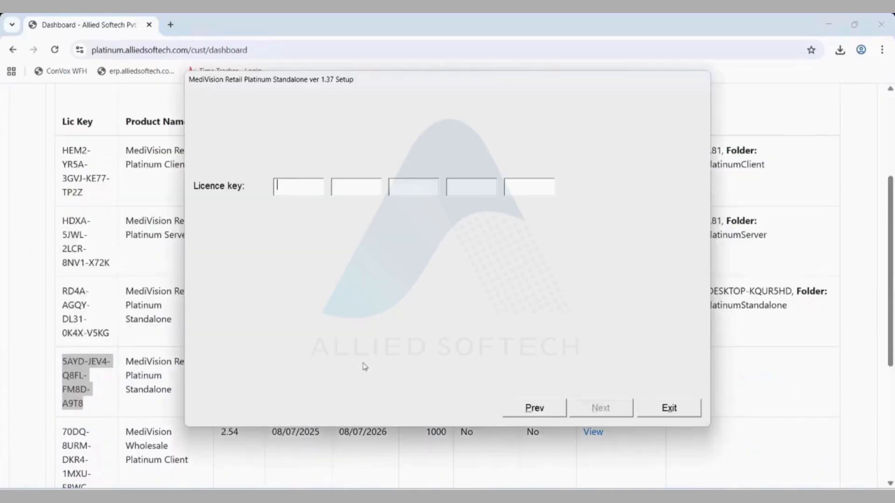
{"action": "right_click", "coordinate": [304, 188]}
{"action": "left_click", "coordinate": [321, 236]}
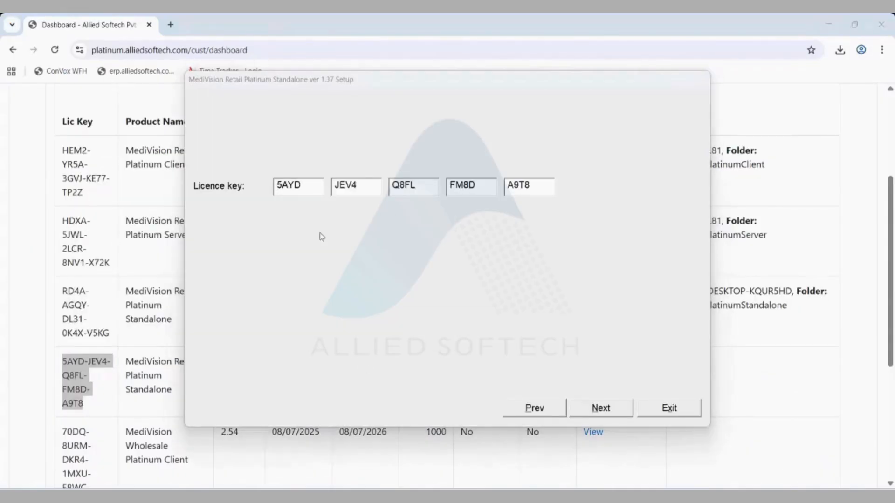
{"action": "key", "text": "alt+n"}
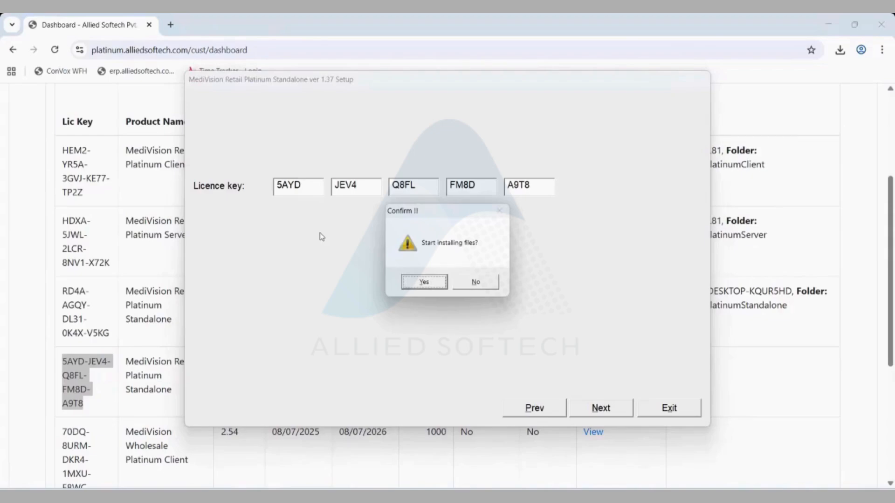
{"action": "key", "text": "Return"}
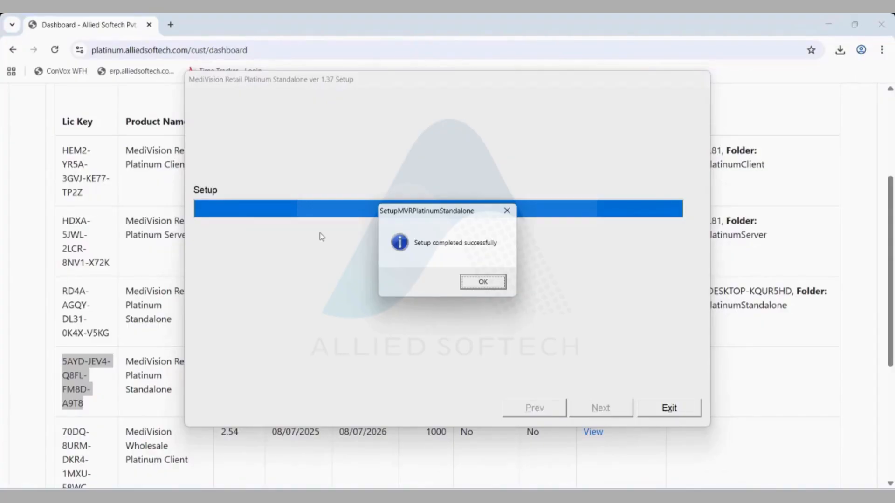
{"action": "key", "text": "Return"}
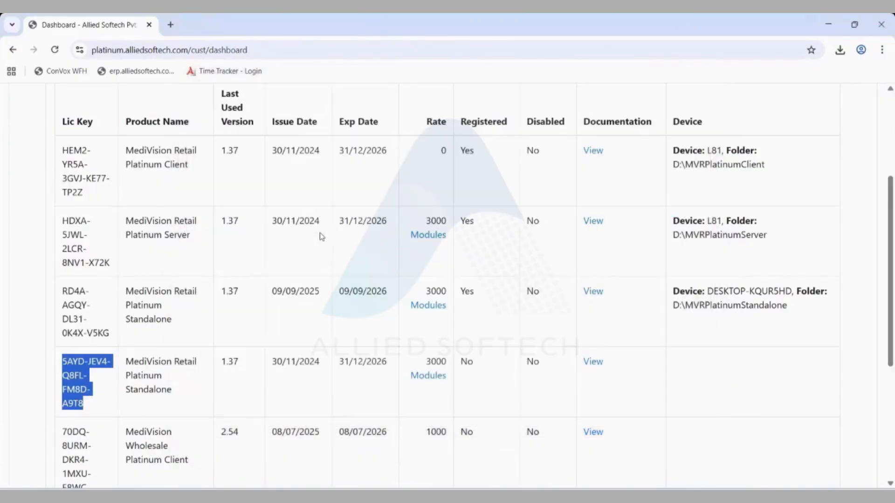
{"action": "key", "text": "super+d"}
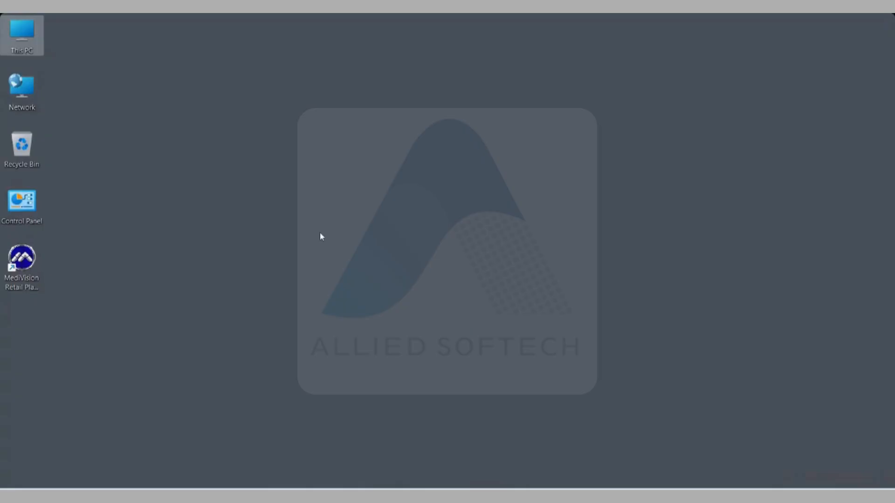
- Extract the MVRP_2025_12_22 17_56_41 zip in D:\mvrp_backup into a same-named folder
{"action": "double_click", "coordinate": [29, 40]}
{"action": "double_click", "coordinate": [332, 132]}
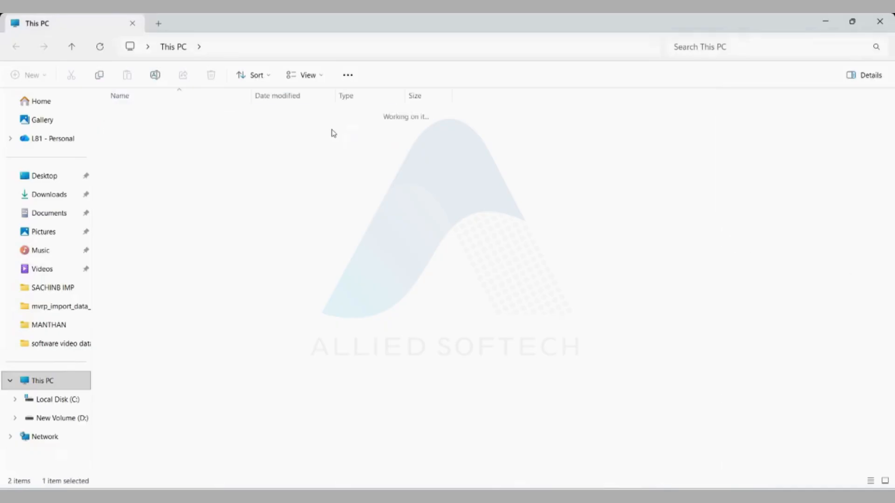
{"action": "double_click", "coordinate": [304, 132]}
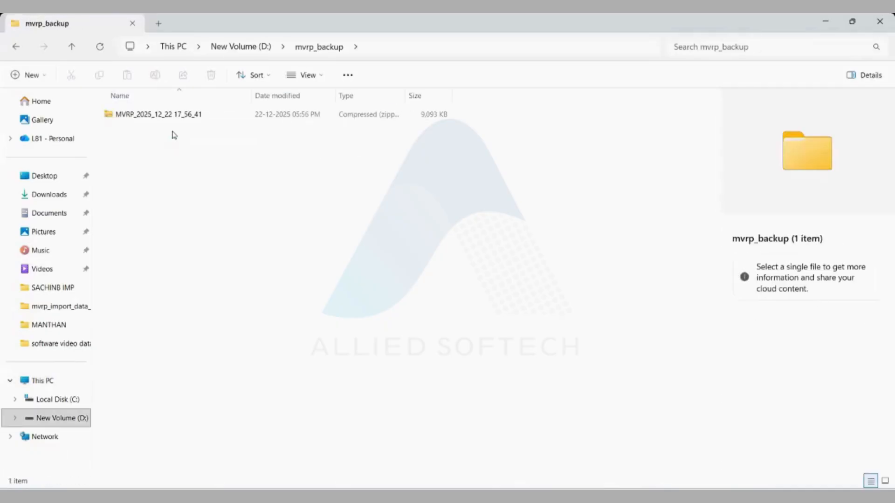
{"action": "left_click", "coordinate": [148, 123]}
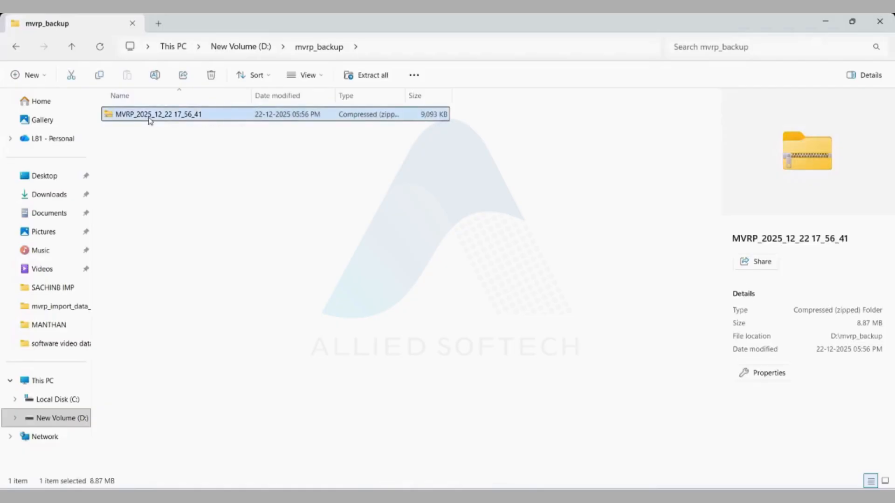
{"action": "right_click", "coordinate": [149, 120]}
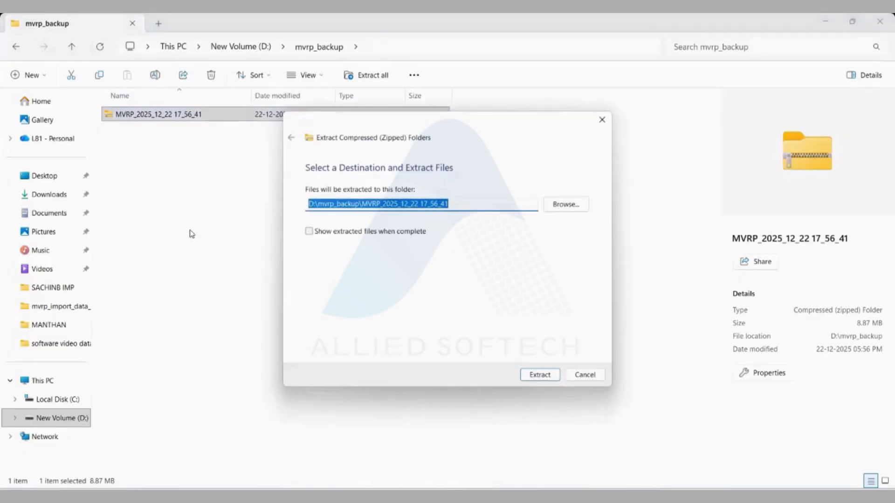
{"action": "left_click", "coordinate": [525, 378]}
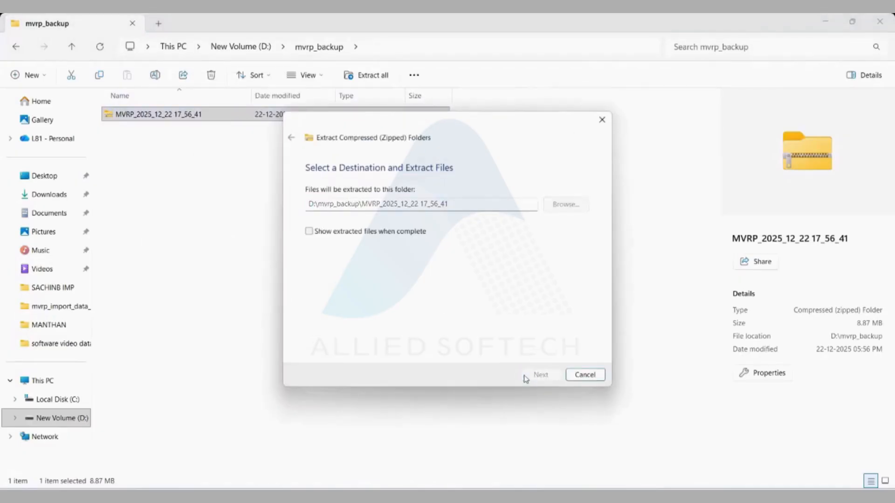
- Copy both files from the extracted data folder, then go to New Volume (D:)
{"action": "double_click", "coordinate": [127, 115]}
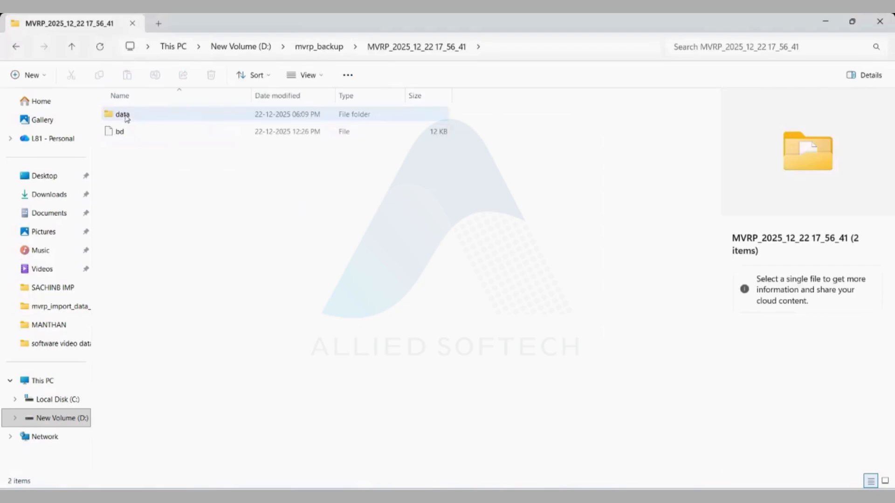
{"action": "double_click", "coordinate": [126, 116]}
{"action": "left_click", "coordinate": [126, 116]}
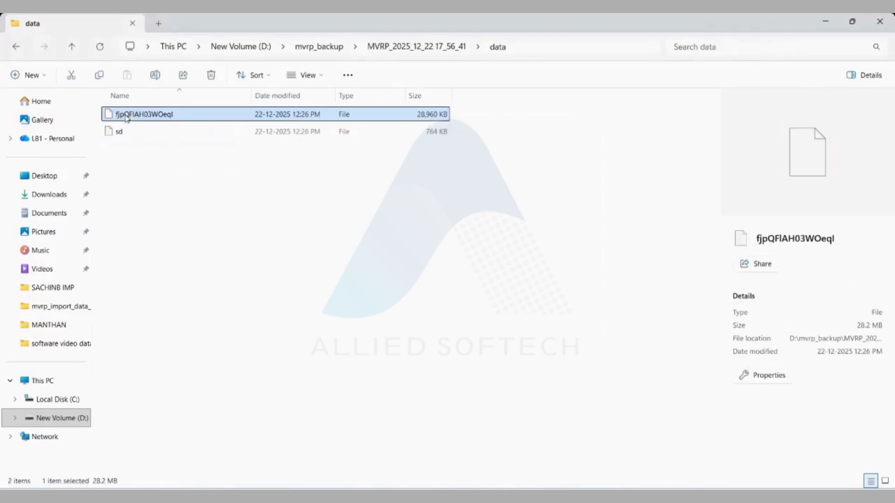
{"action": "key", "text": "ctrl+a"}
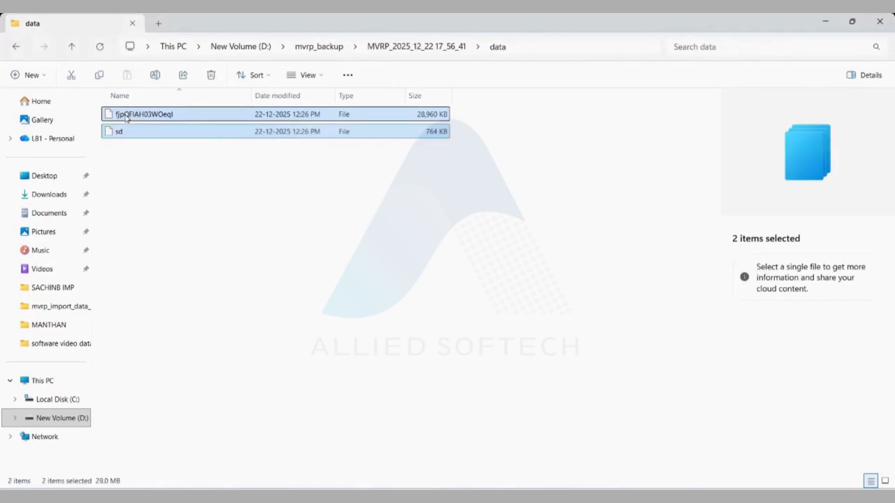
{"action": "right_click", "coordinate": [126, 116]}
{"action": "left_click", "coordinate": [191, 136]}
{"action": "left_click", "coordinate": [237, 51]}
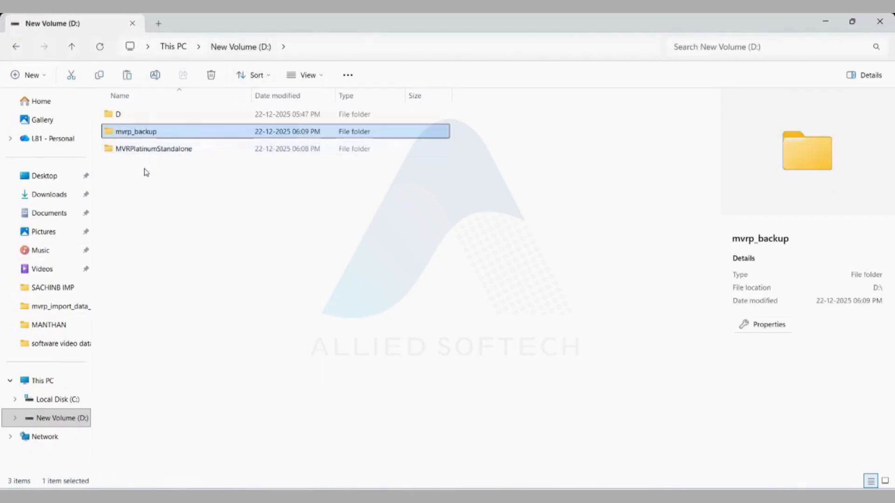
- Paste both backed-up data files into D:\MVRPlatinumStandalone\data, overwriting the existing sd file
{"action": "left_click", "coordinate": [152, 153]}
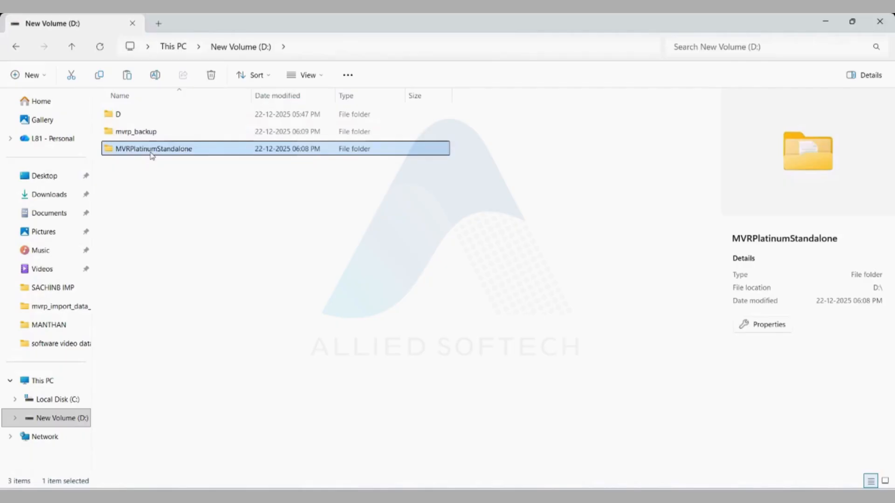
{"action": "double_click", "coordinate": [152, 155]}
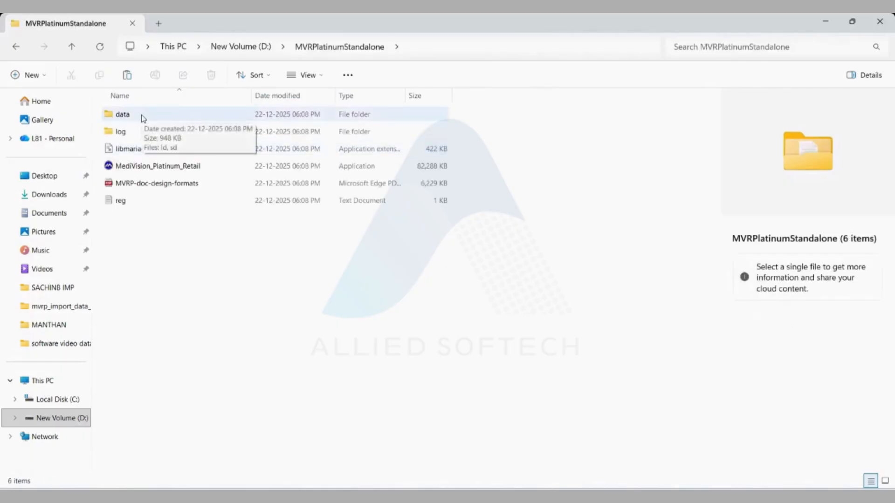
{"action": "double_click", "coordinate": [142, 118]}
{"action": "right_click", "coordinate": [139, 166]}
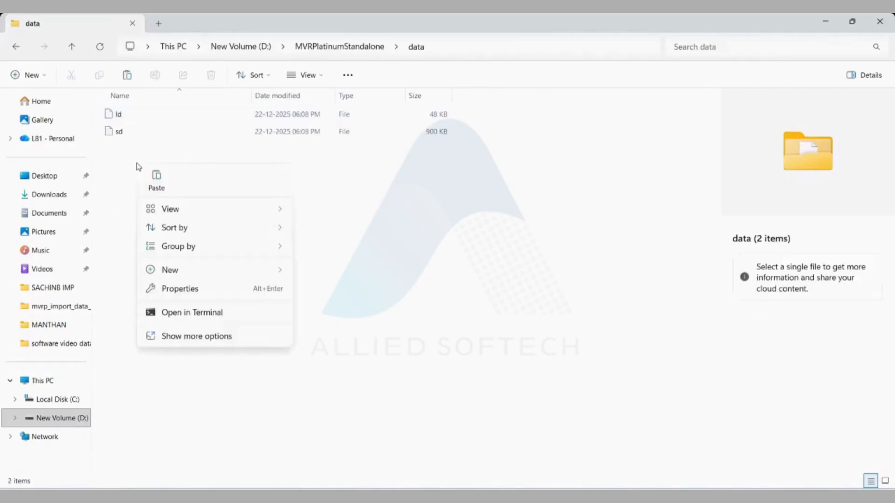
{"action": "left_click", "coordinate": [158, 182]}
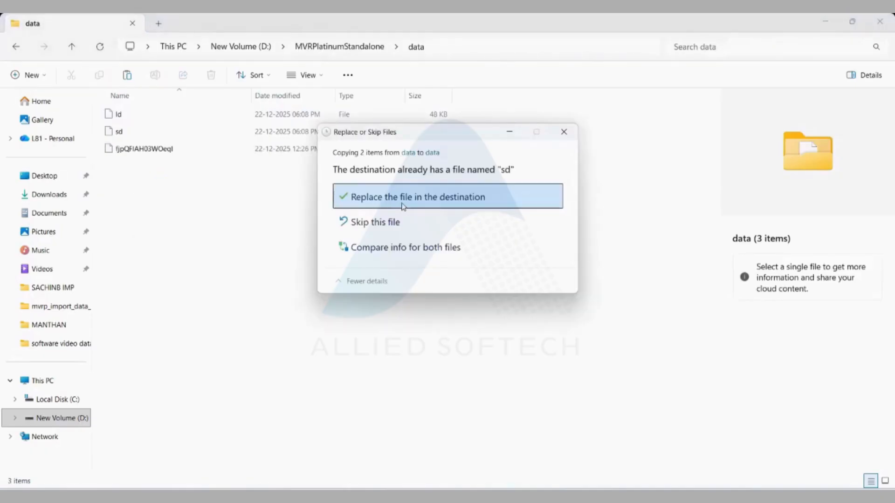
{"action": "left_click", "coordinate": [405, 198]}
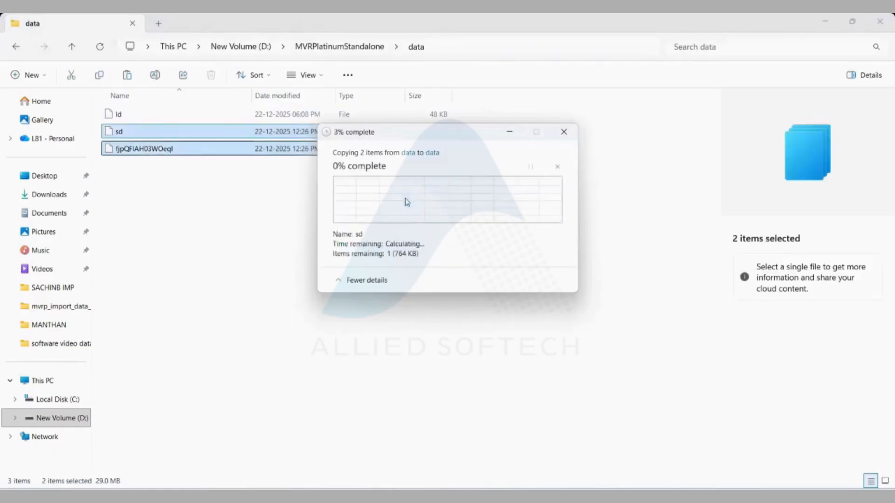